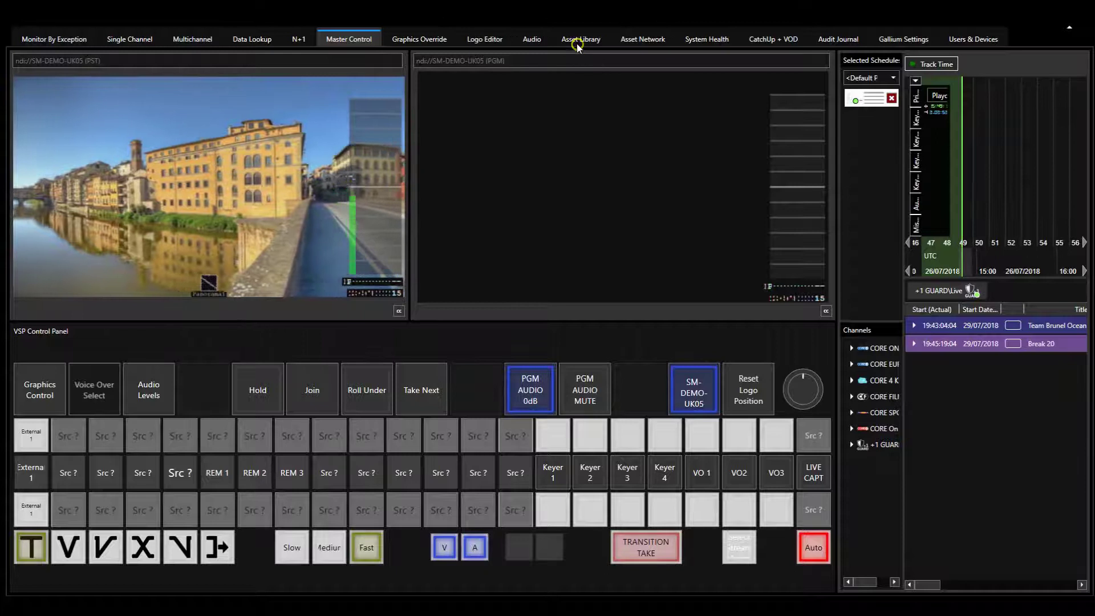
Create a new Graphic Variant asset in the Asset Library
left_click(576, 41)
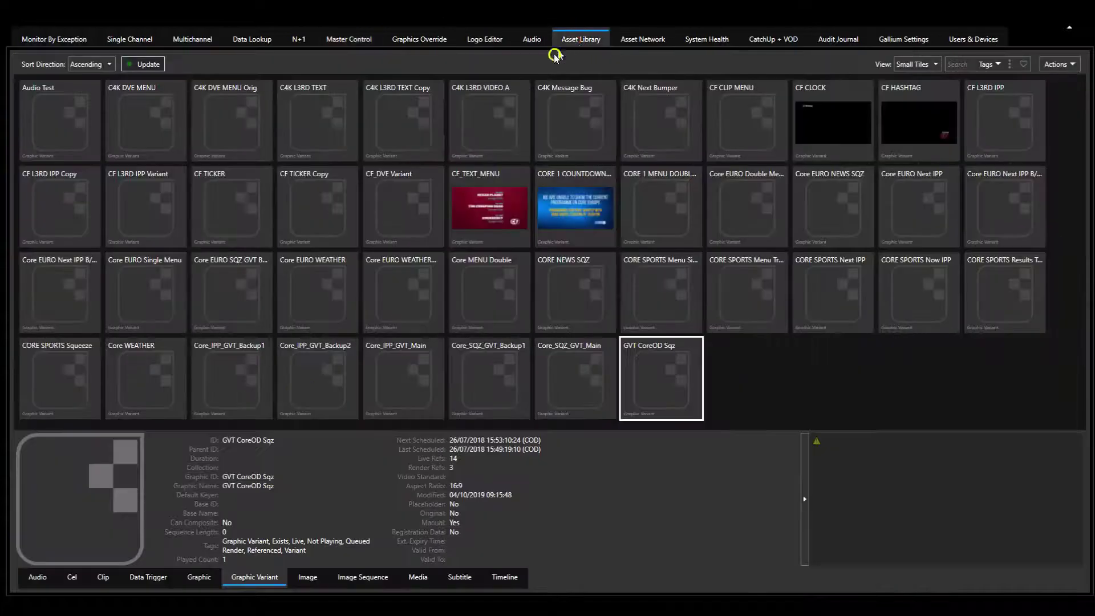
left_click(245, 582)
right_click(785, 366)
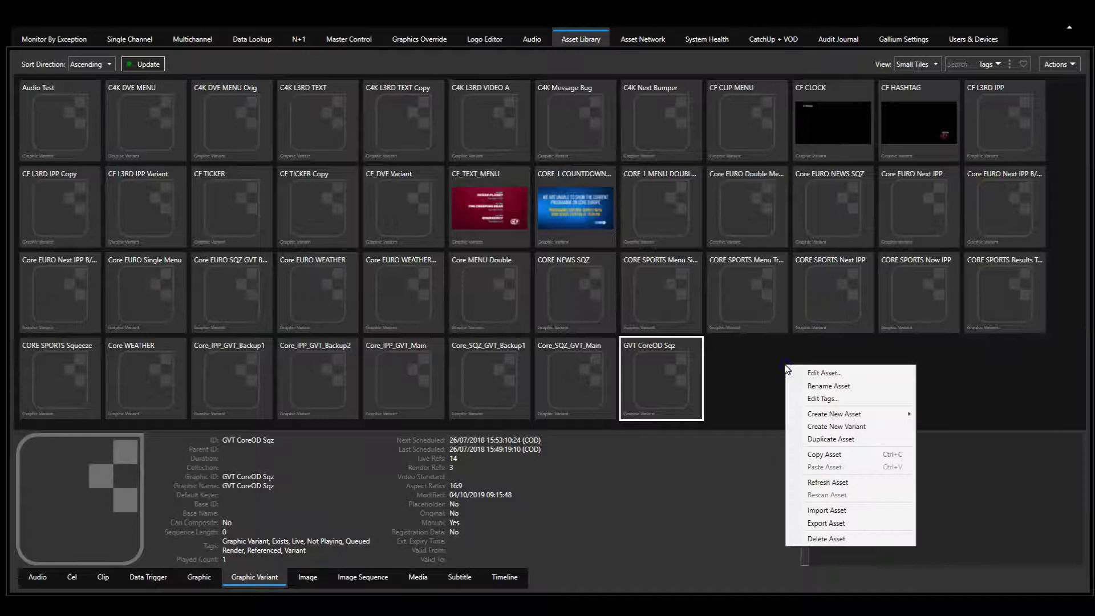
mouse_move(856, 418)
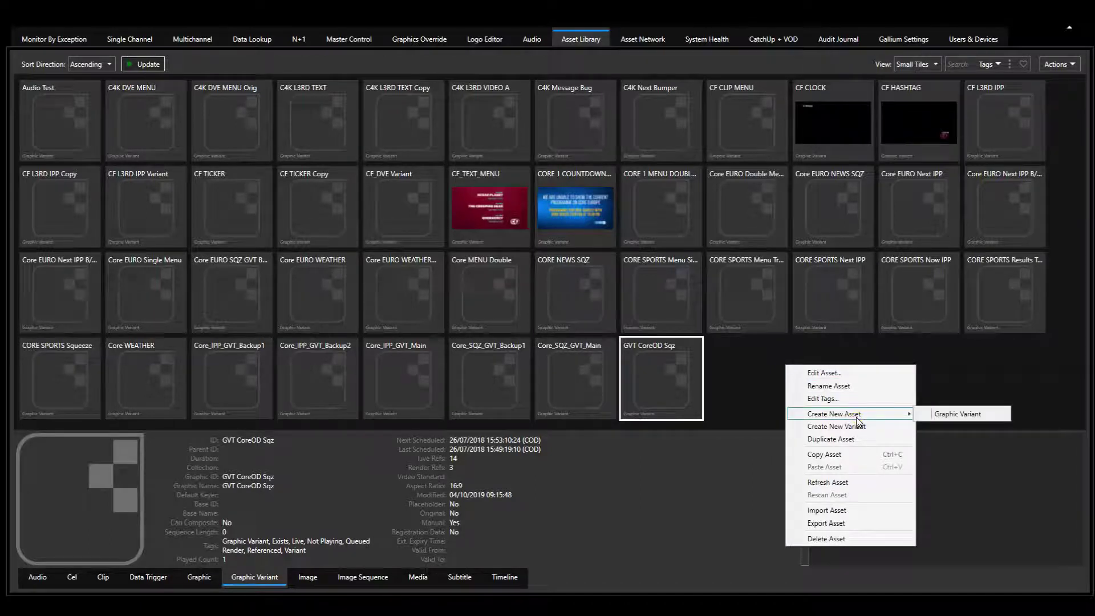
left_click(961, 414)
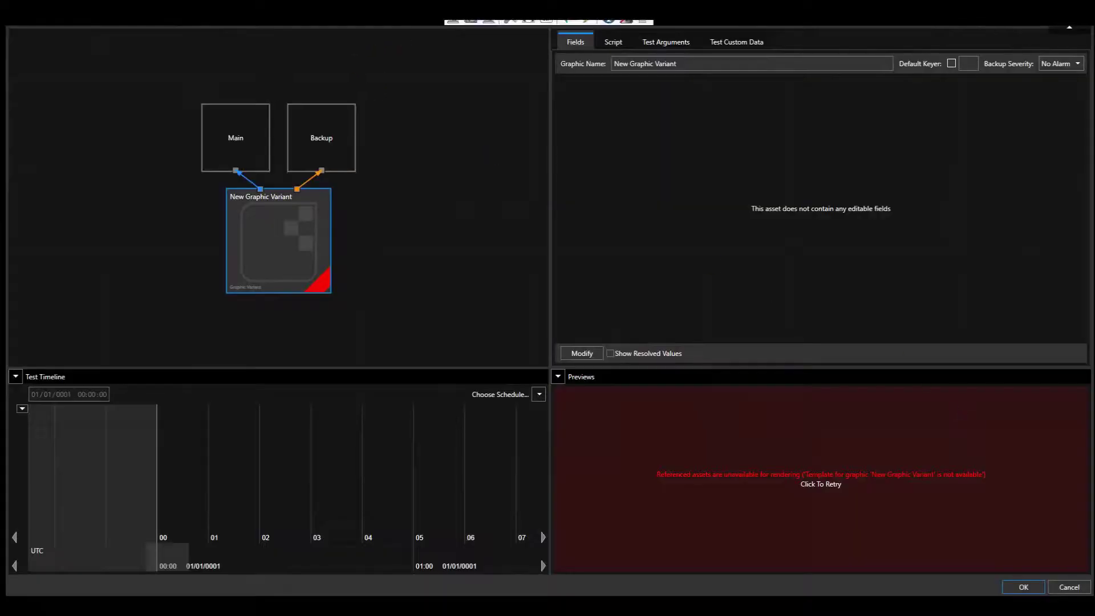
Name the new graphic variant ZoopaDoopa
left_click(627, 64)
triple_click(628, 64)
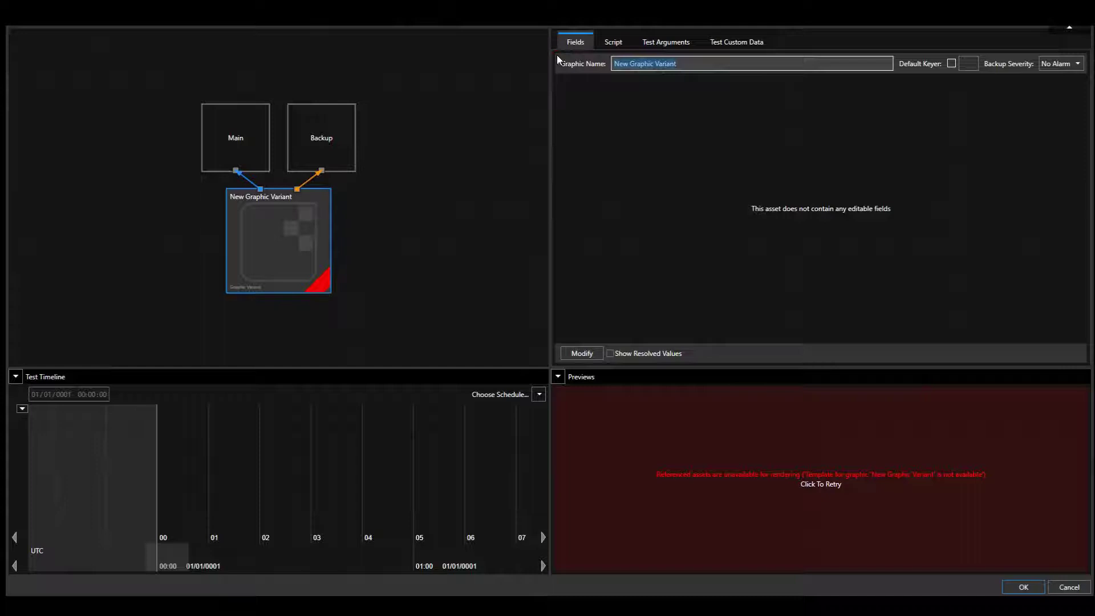
type("ZoopA")
Assign the original CF_TEXT_MENU graphic from the CORE_Film_1080i50 collection as the variant's Main graphic
left_click(220, 135)
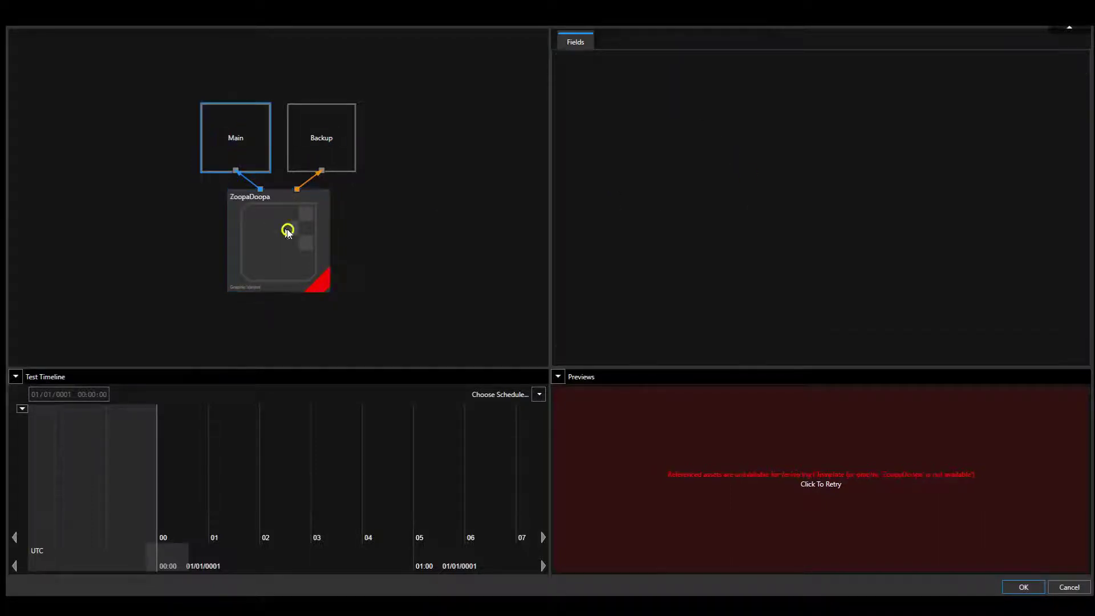
right_click(230, 138)
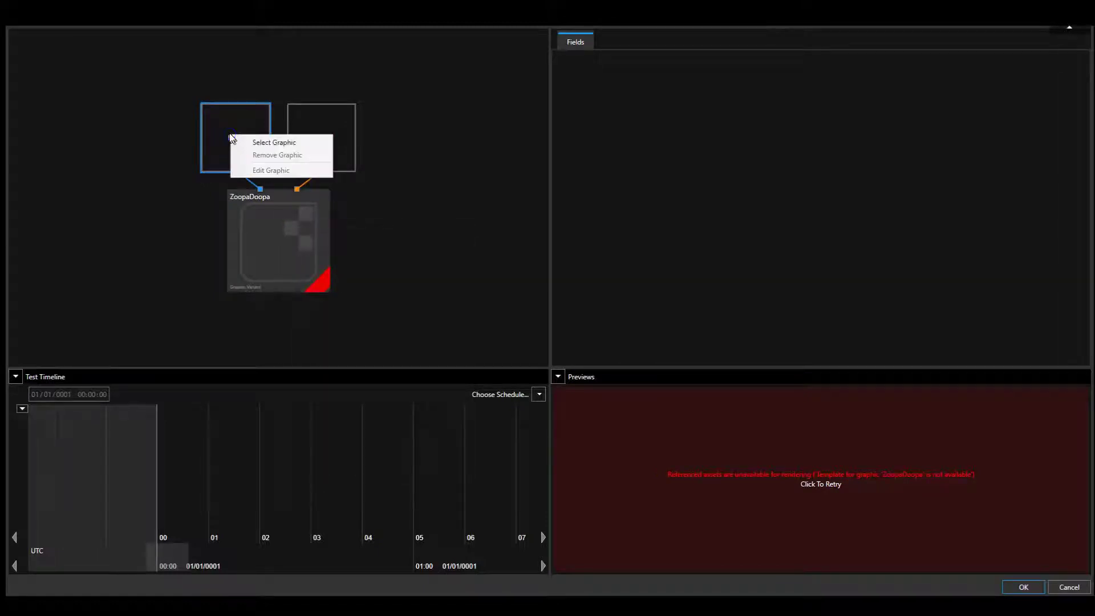
left_click(278, 142)
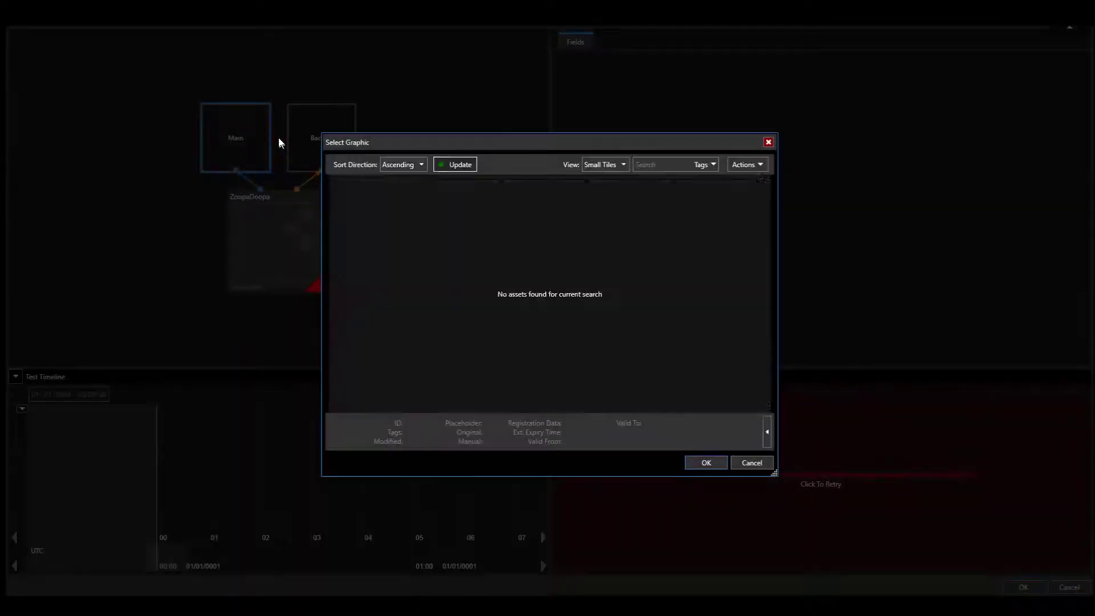
left_click_drag(764, 195, 755, 257)
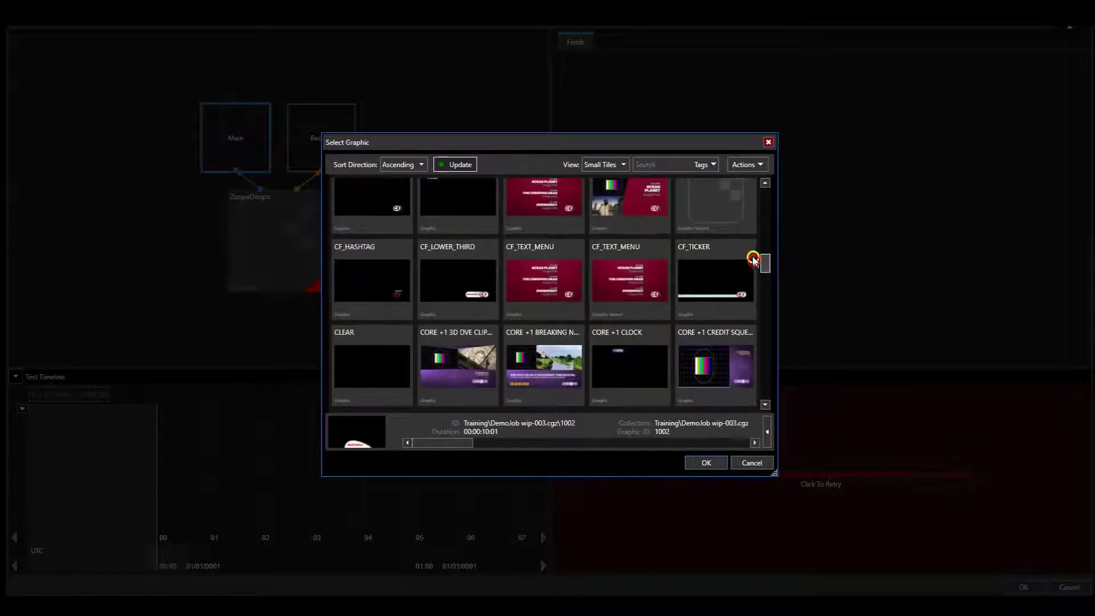
mouse_move(508, 251)
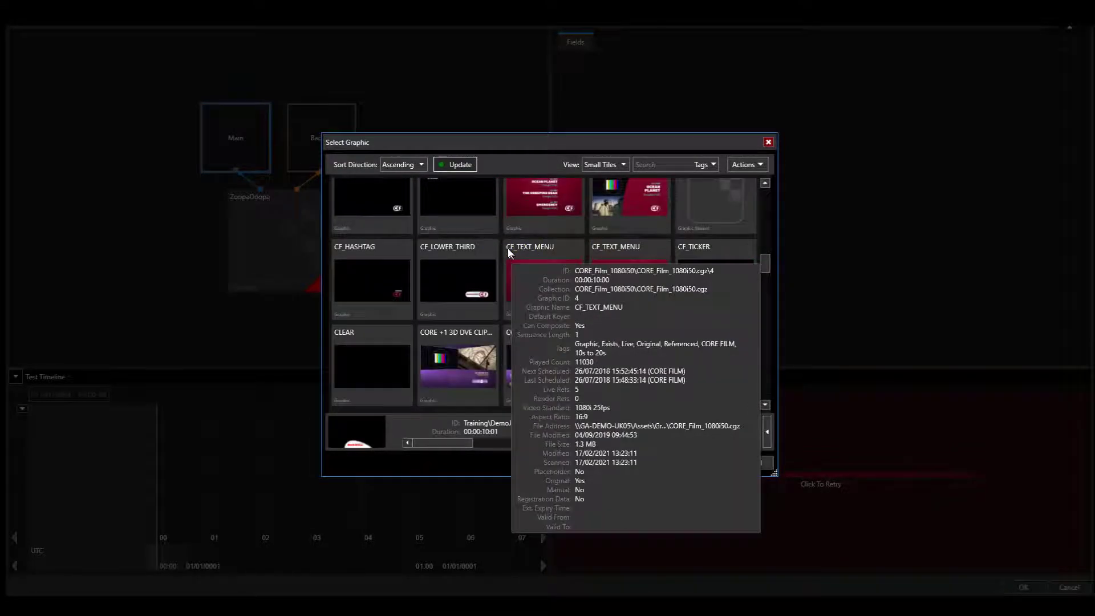
mouse_move(653, 251)
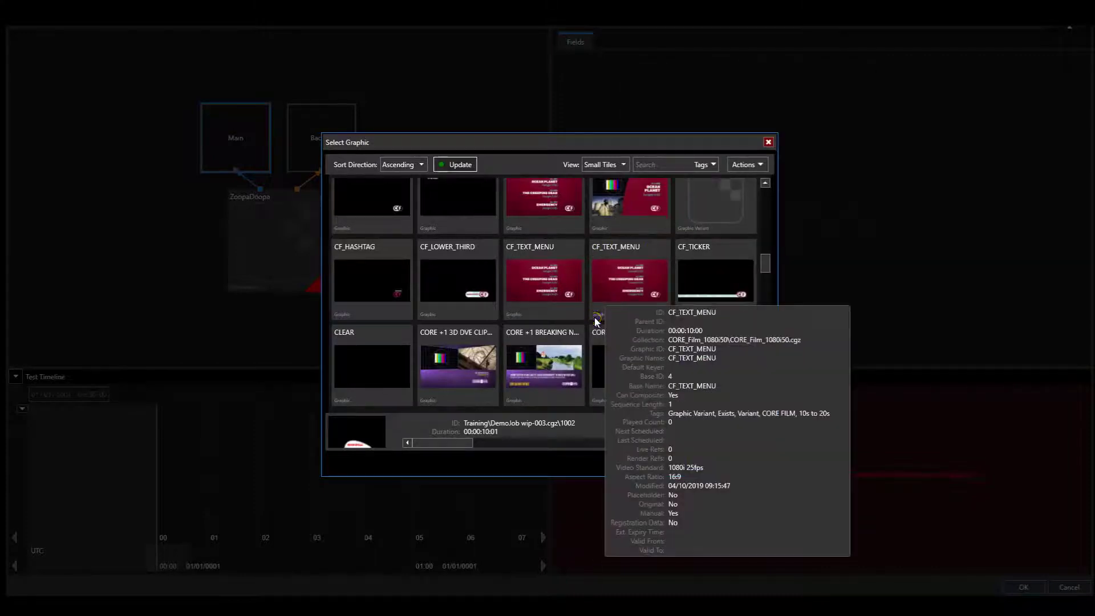
left_click(529, 288)
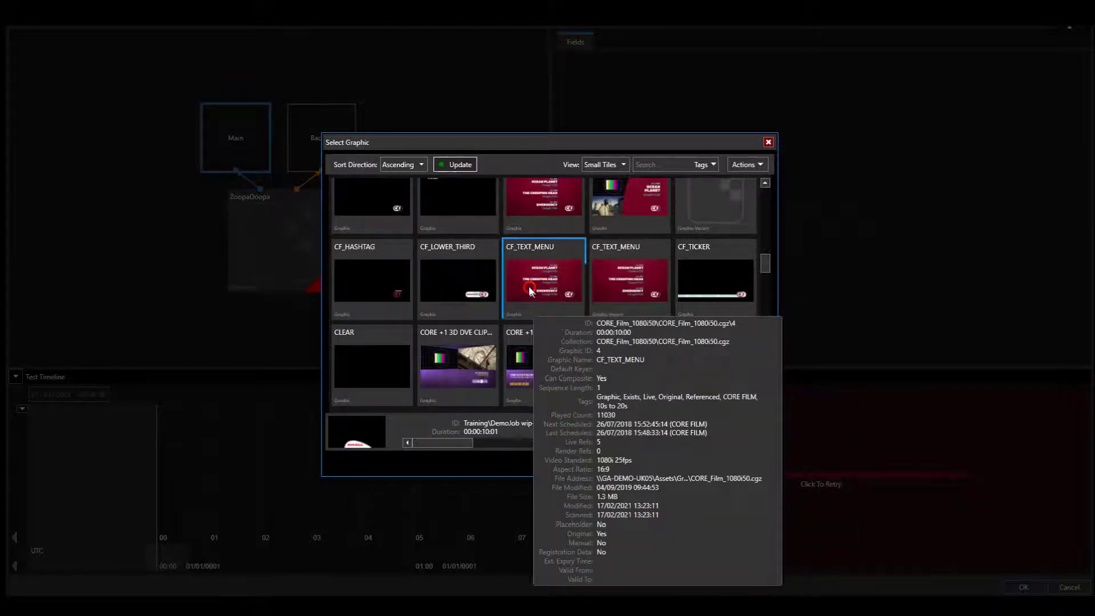
left_click(709, 461)
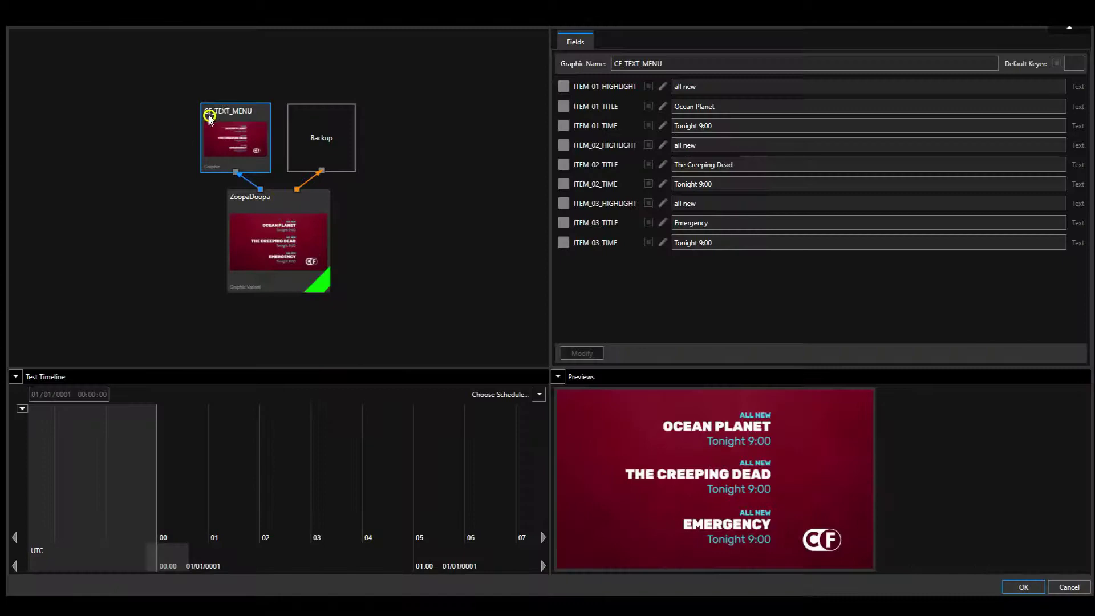
Sync the ZoopaDoopa variant's editable fields from its CF_TEXT_MENU main graphic and finish modifying the field list
mouse_move(277, 279)
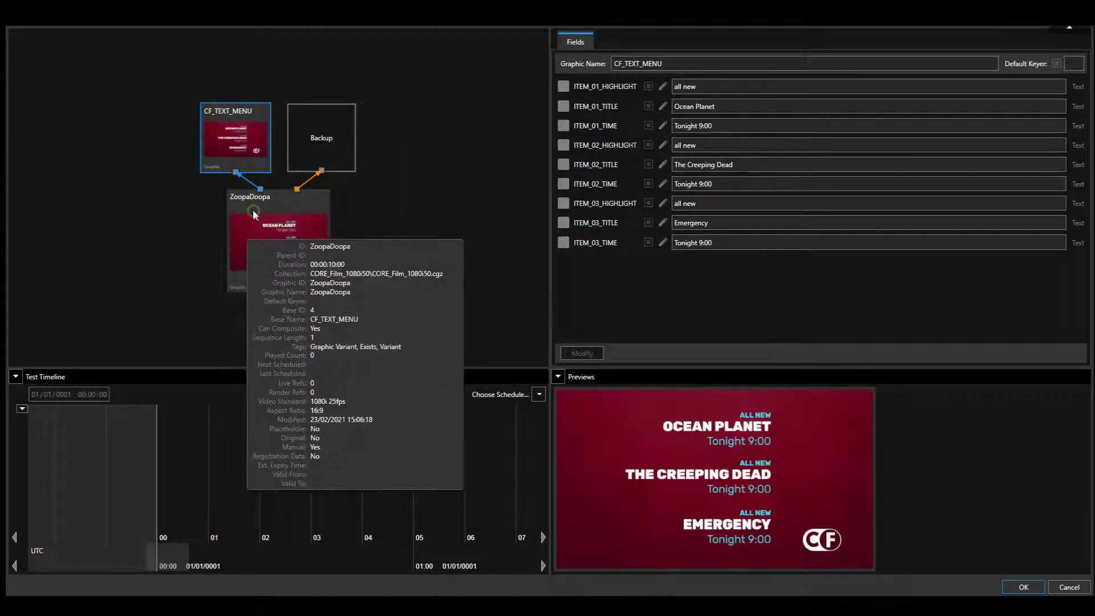
mouse_move(230, 124)
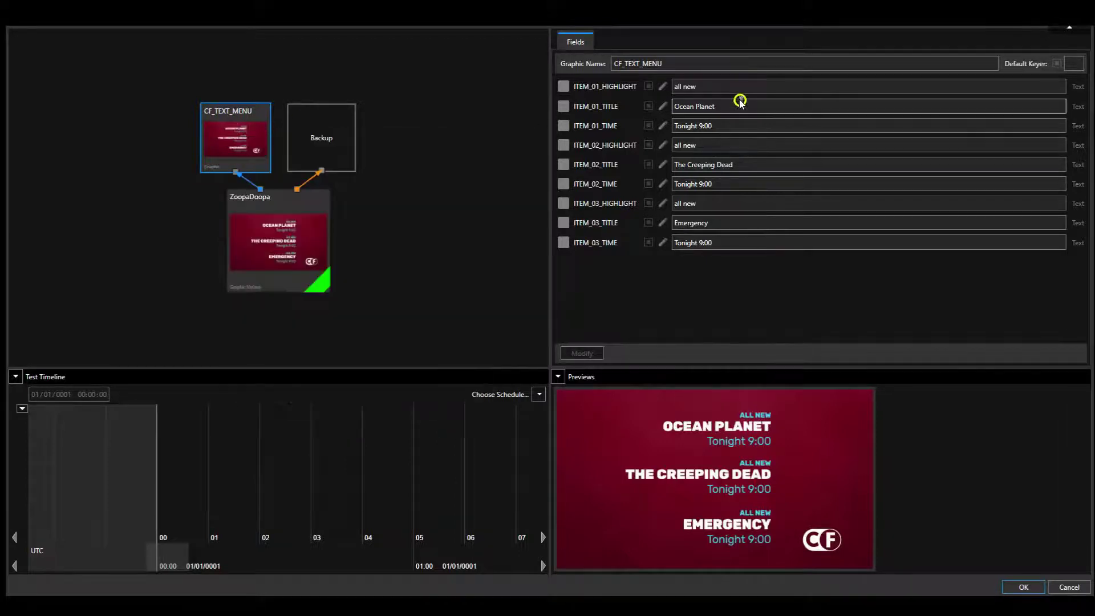
left_click(788, 238)
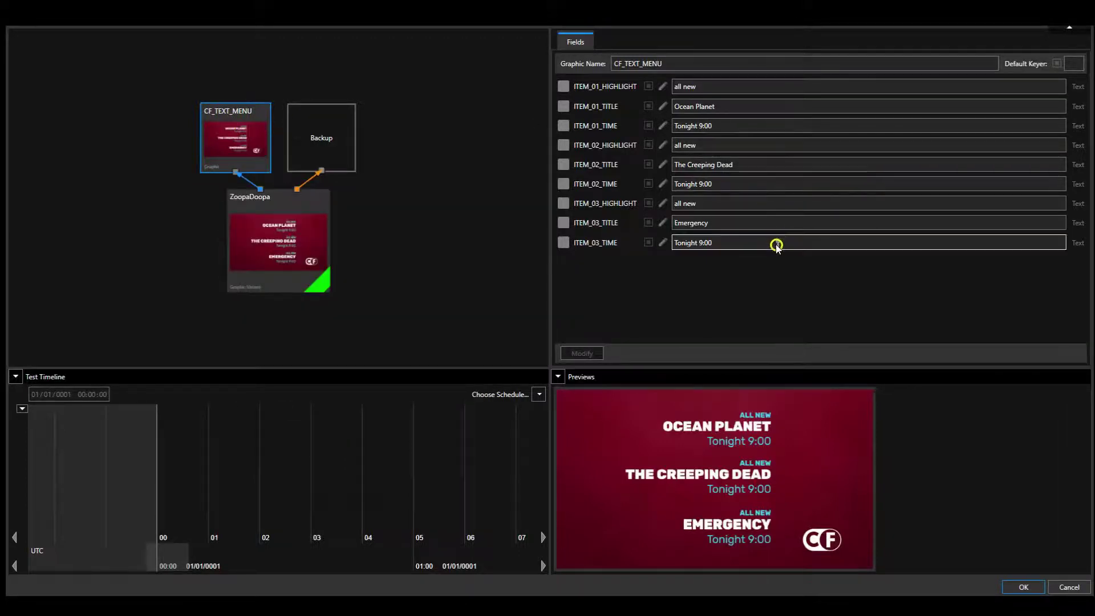
left_click(279, 238)
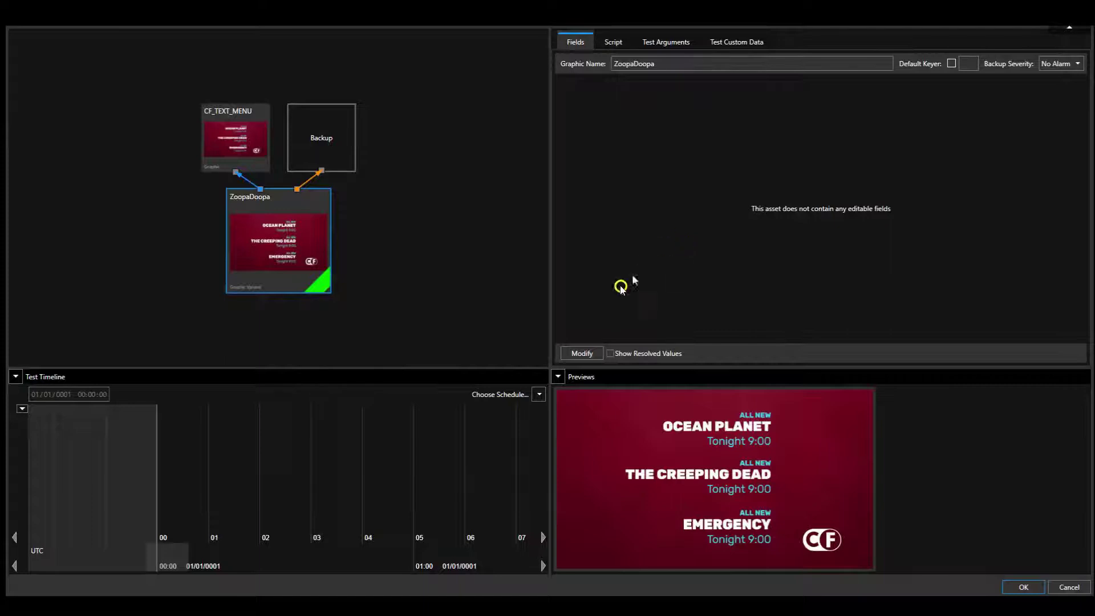
left_click(582, 354)
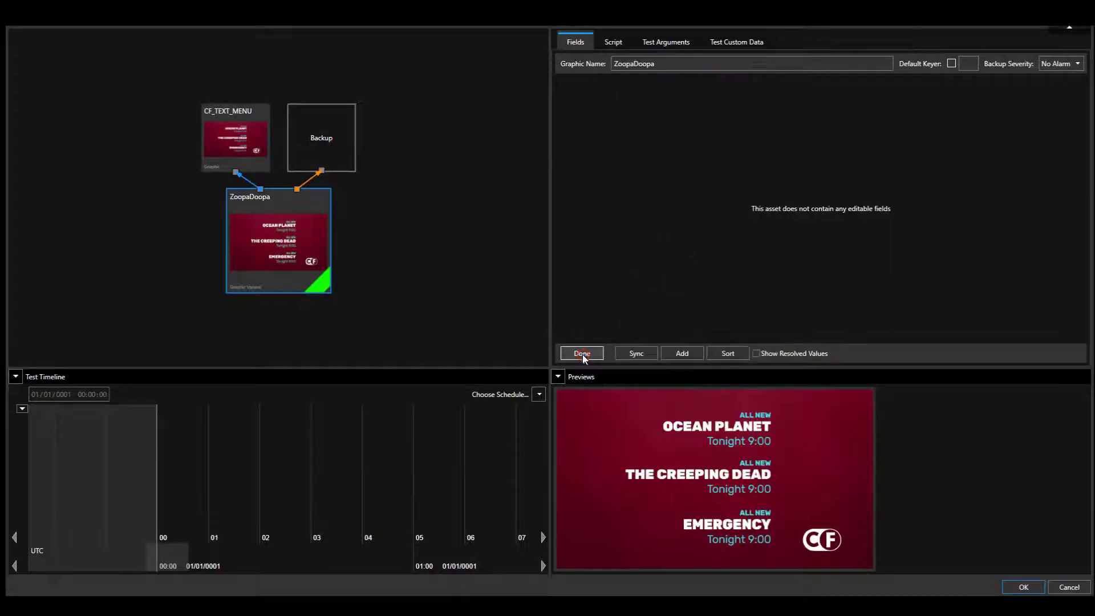
left_click(629, 353)
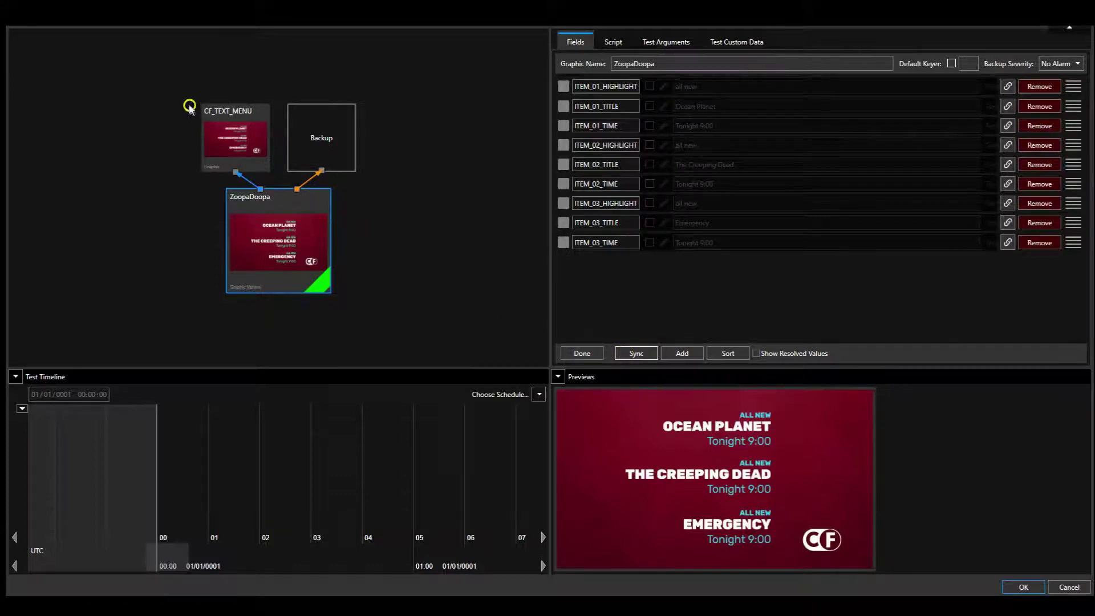
mouse_move(281, 134)
left_click(579, 355)
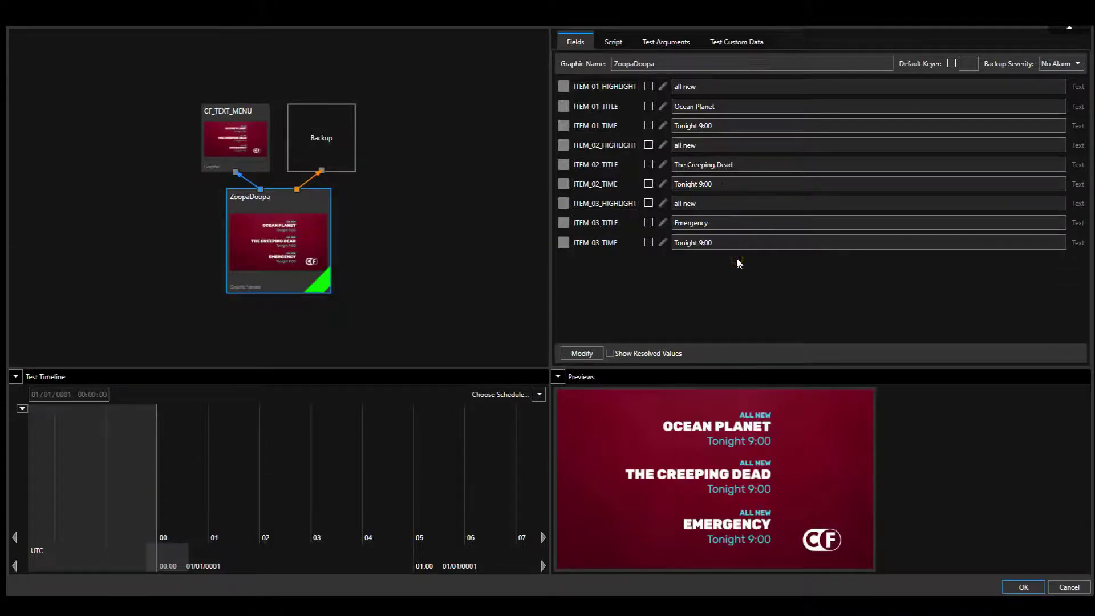
Enable the override of the ITEM_01_TITLE field and set its text to "My Program"
left_click(747, 107)
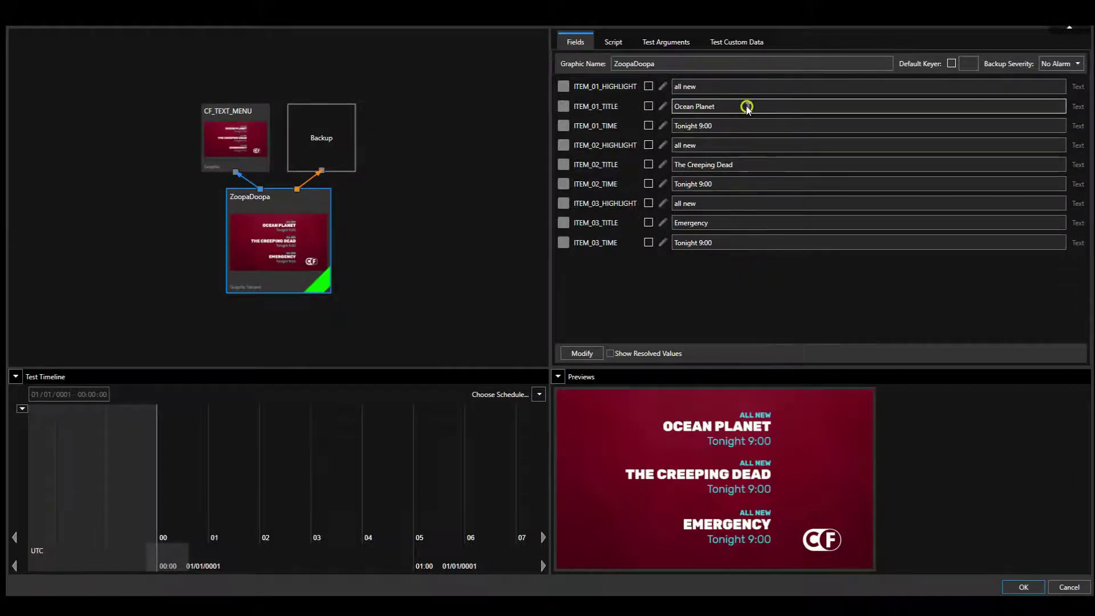
left_click(648, 107)
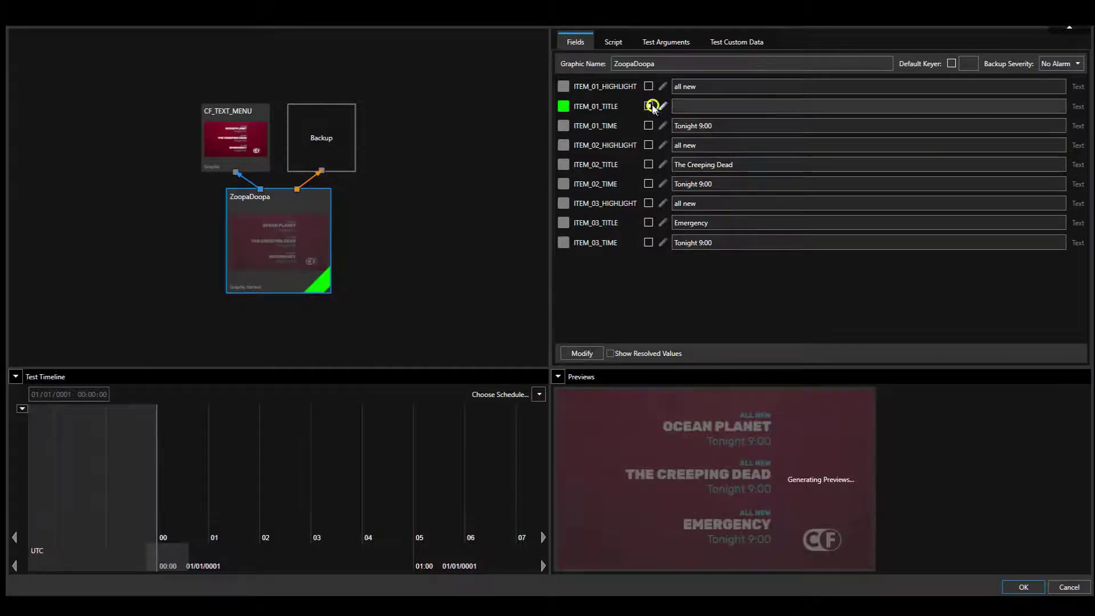
left_click(666, 107)
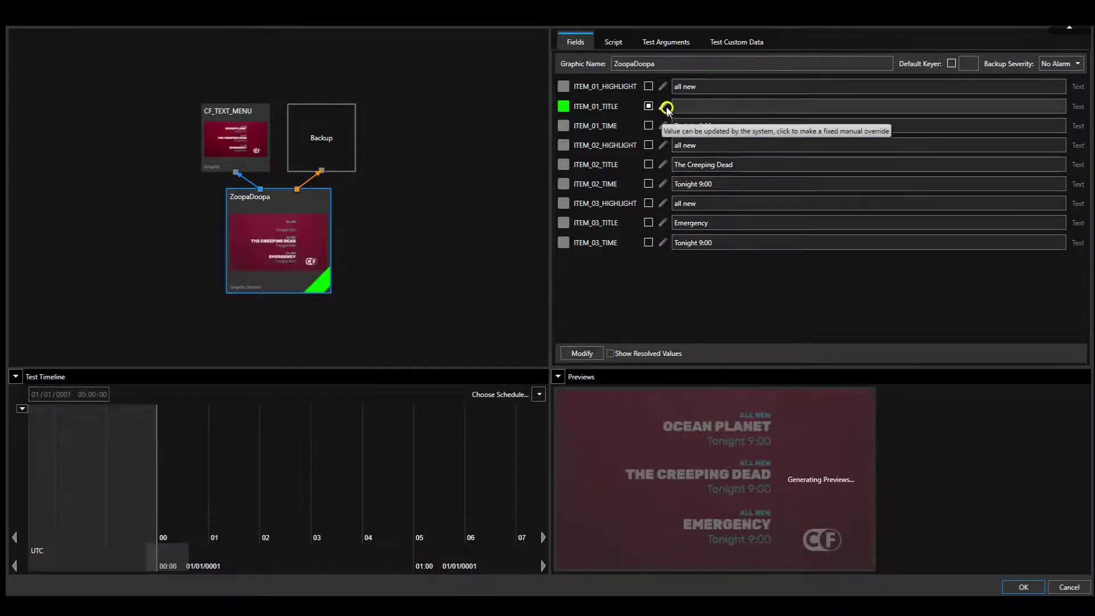
left_click(698, 106)
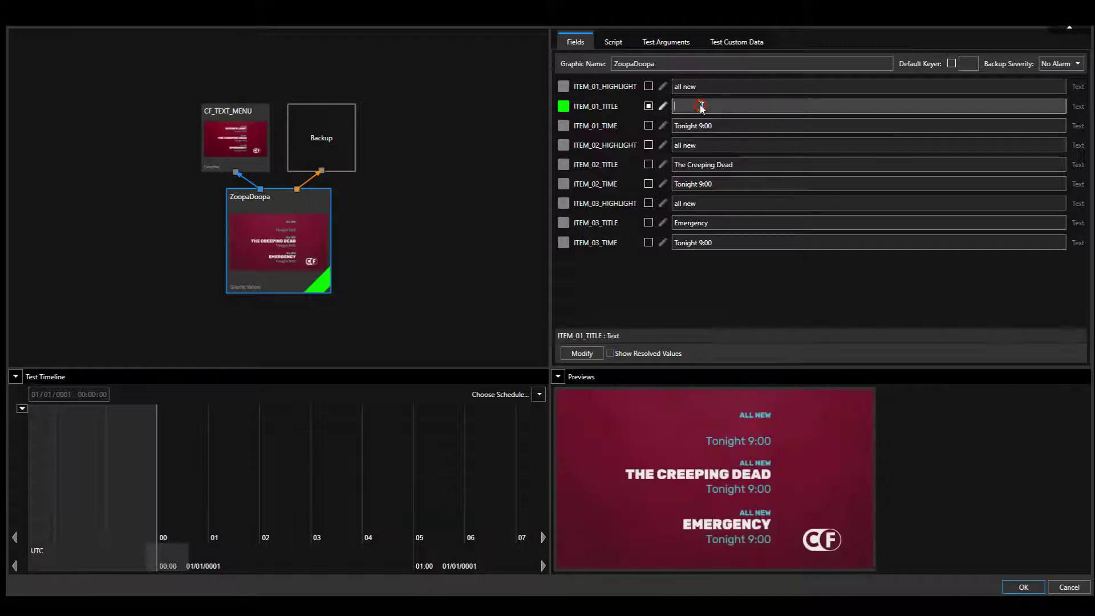
type("My")
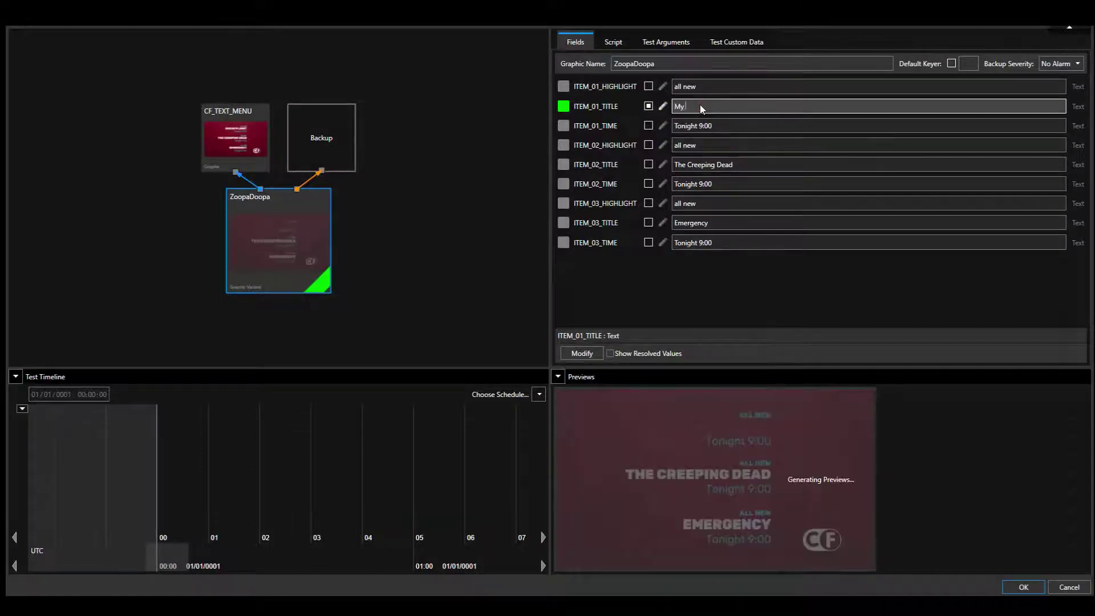
type(" Program")
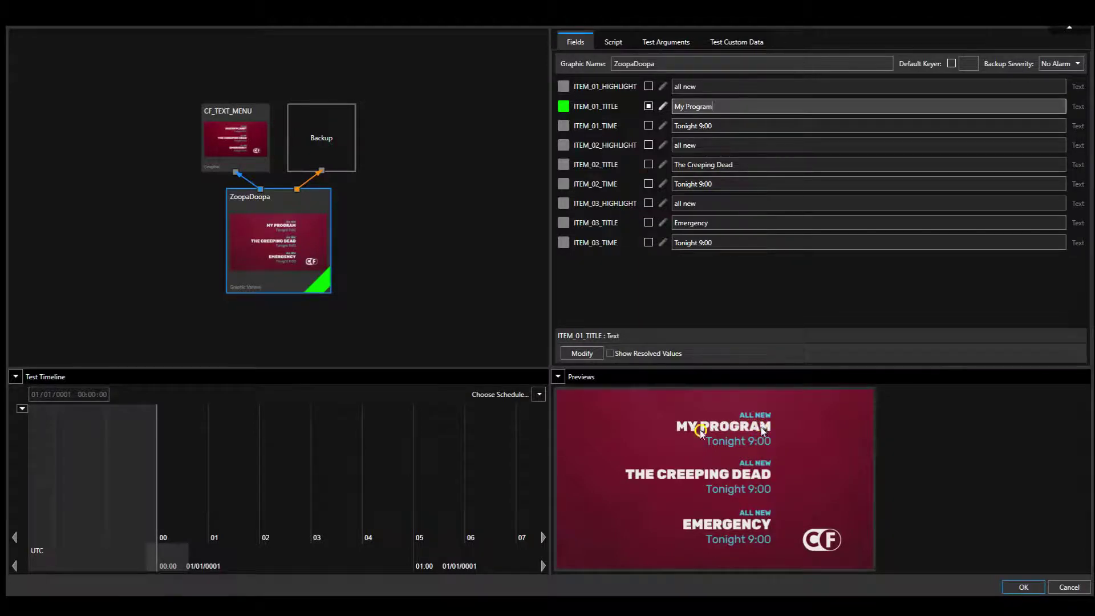
Load the Channels\CORE FILM\Live schedule into the test timeline and move its time to 15:40:43, within The Creeping Dead
left_click(537, 394)
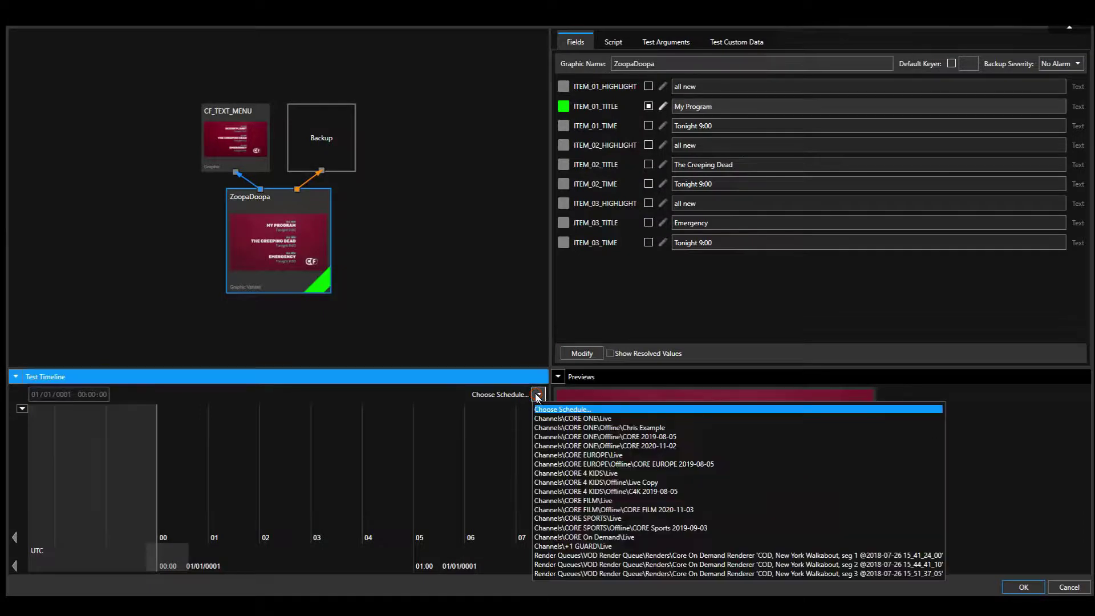
left_click(619, 500)
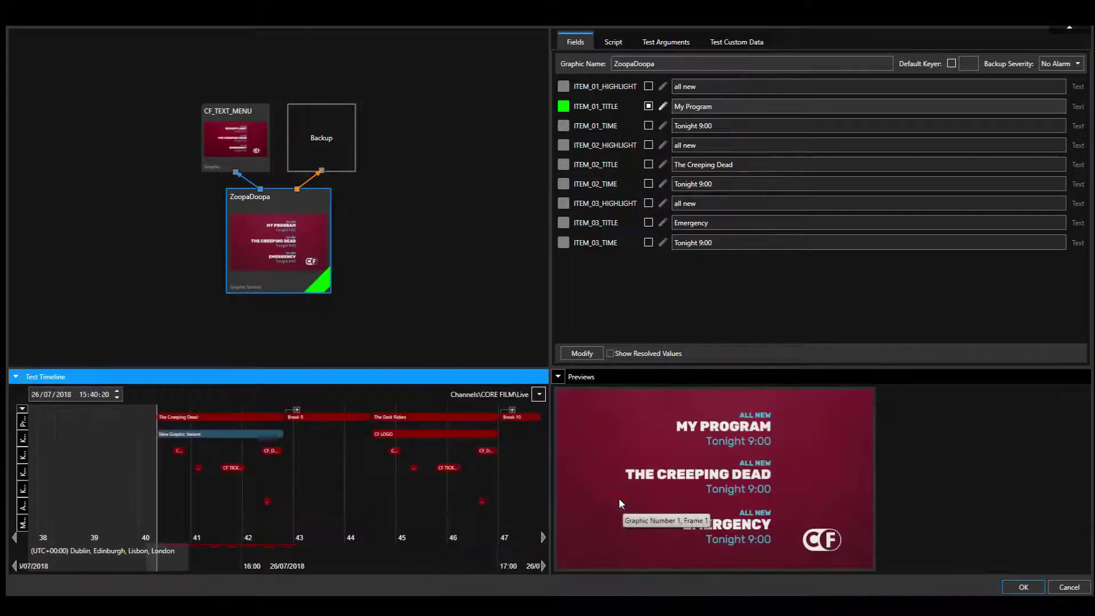
left_click(352, 552)
left_click(524, 404)
left_click(170, 408)
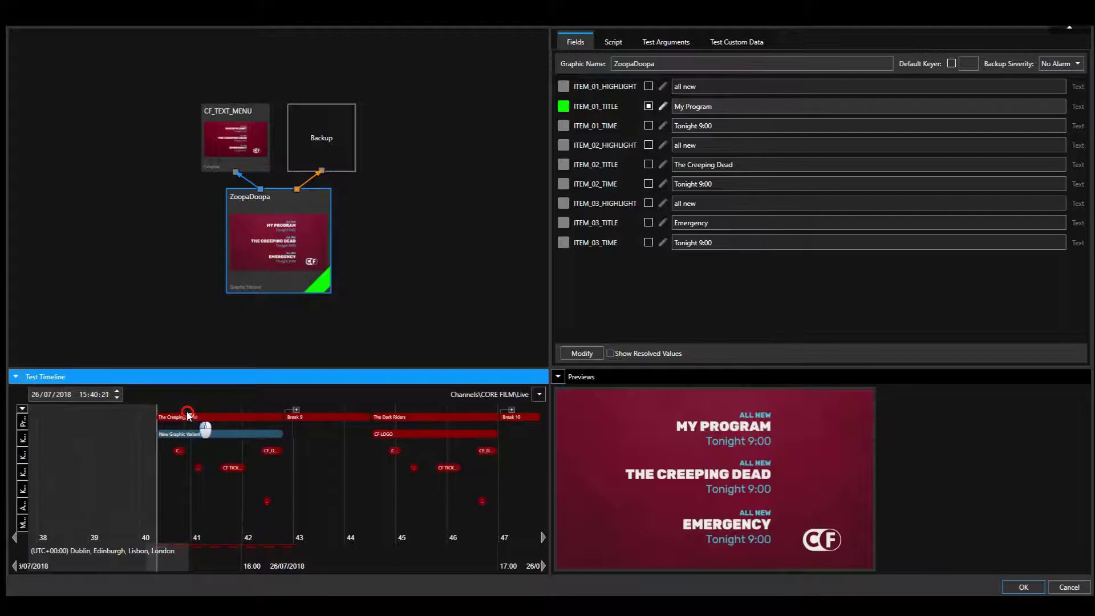
left_click(180, 419)
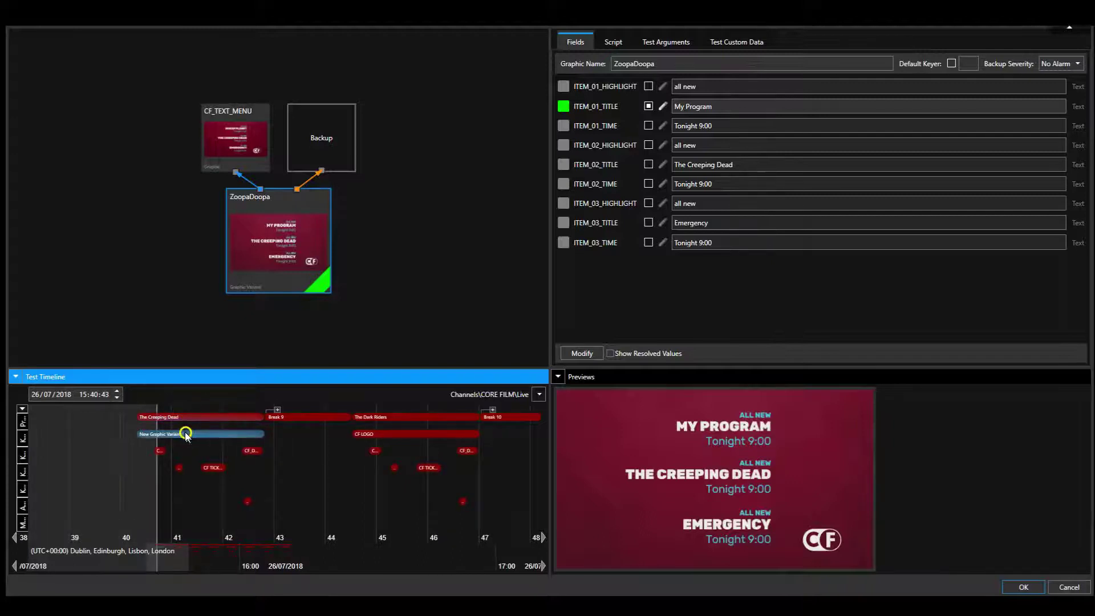
mouse_move(186, 434)
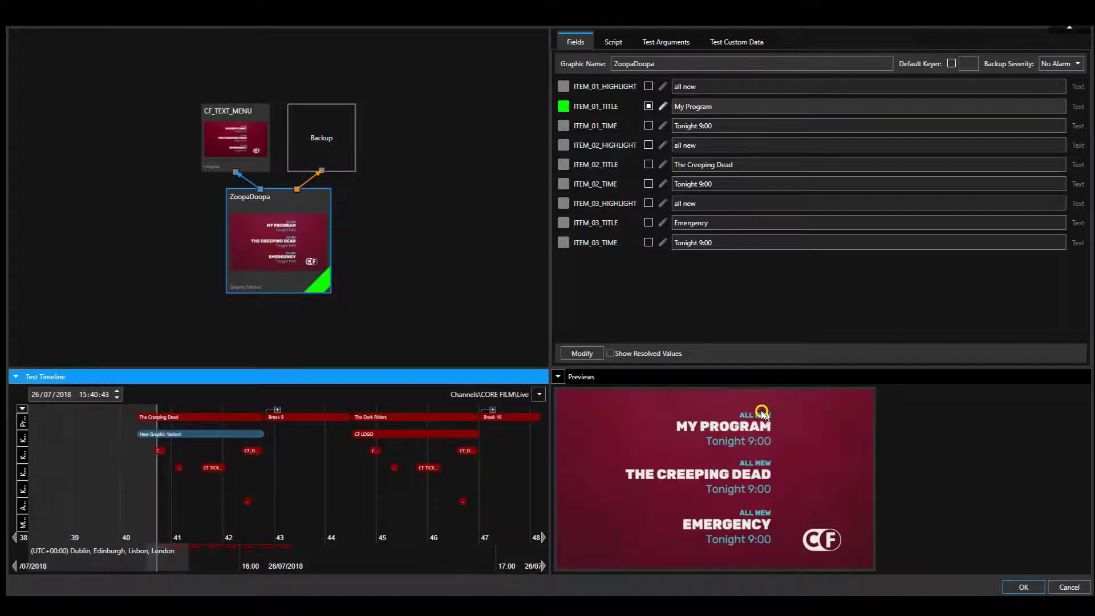
left_click(740, 442)
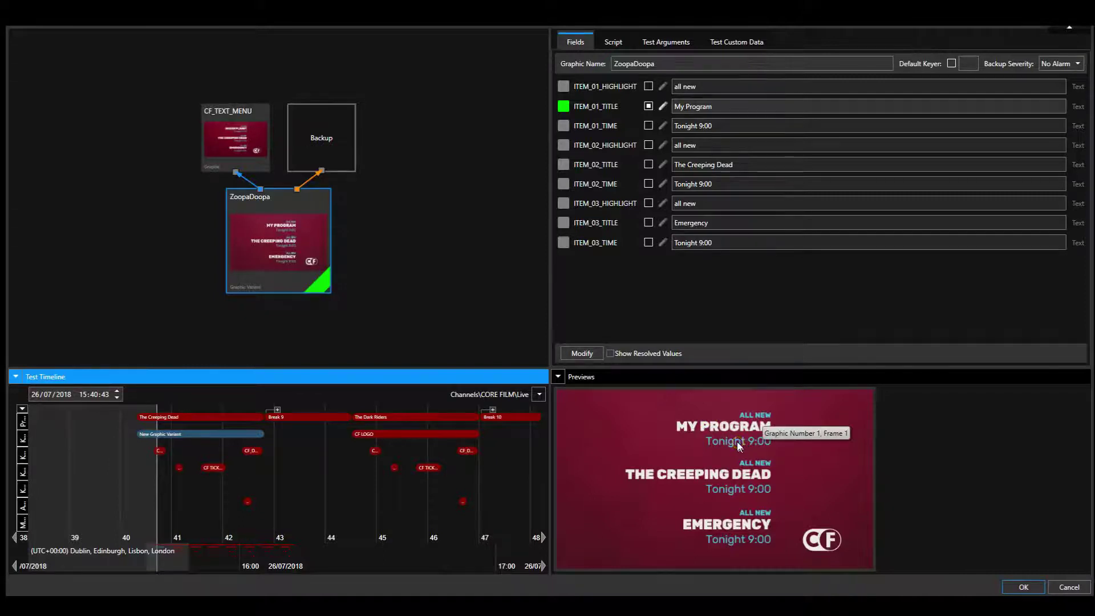
Replace the ITEM_01_TITLE text with the expression =Schedule.Now.Title
left_click(713, 107)
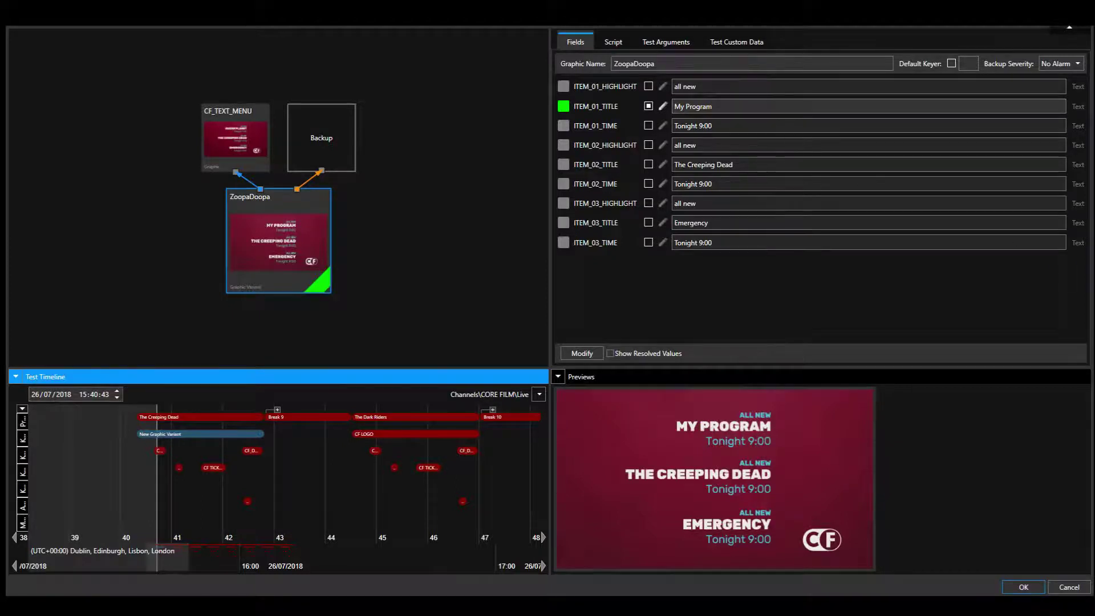
left_click(701, 106)
type("=Schedule.Now.Title")
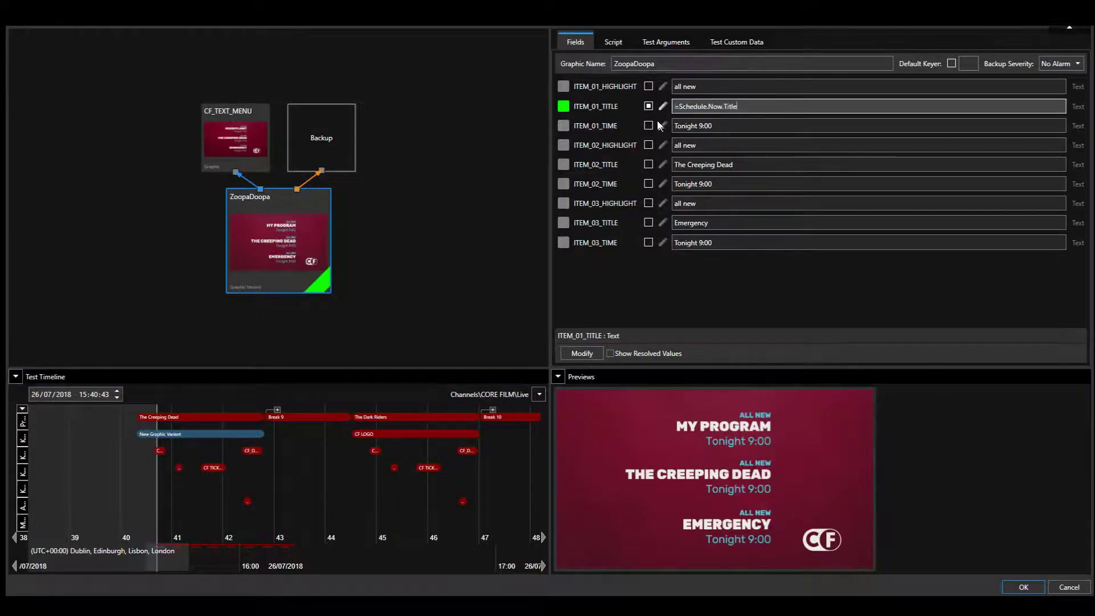
left_click(686, 107)
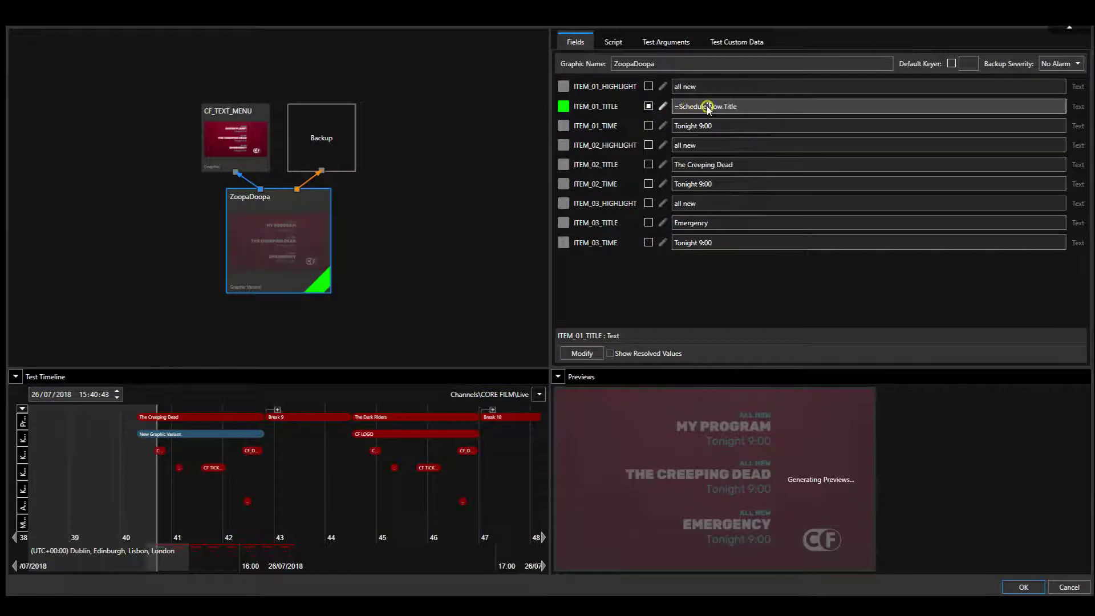
Check the ITEM_01_TITLE expression in the preview with the test timeline at 15:45:11 in The Dark Riders and at 15:49:12 in Emergency
left_click(714, 108)
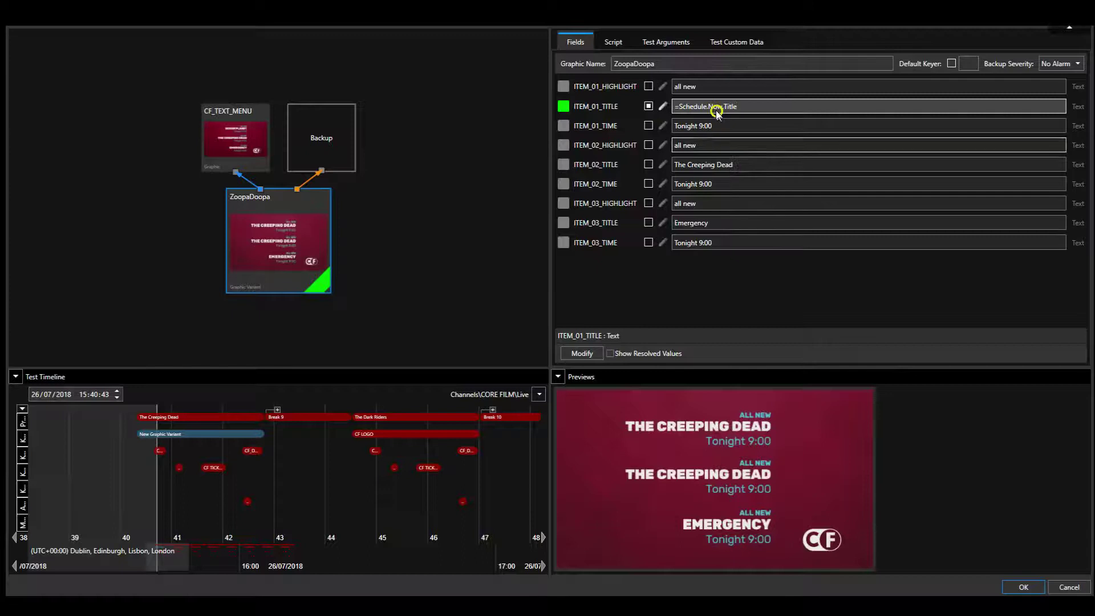
left_click(159, 416)
left_click(429, 572)
left_click_drag(402, 470, 178, 476)
left_click(115, 416)
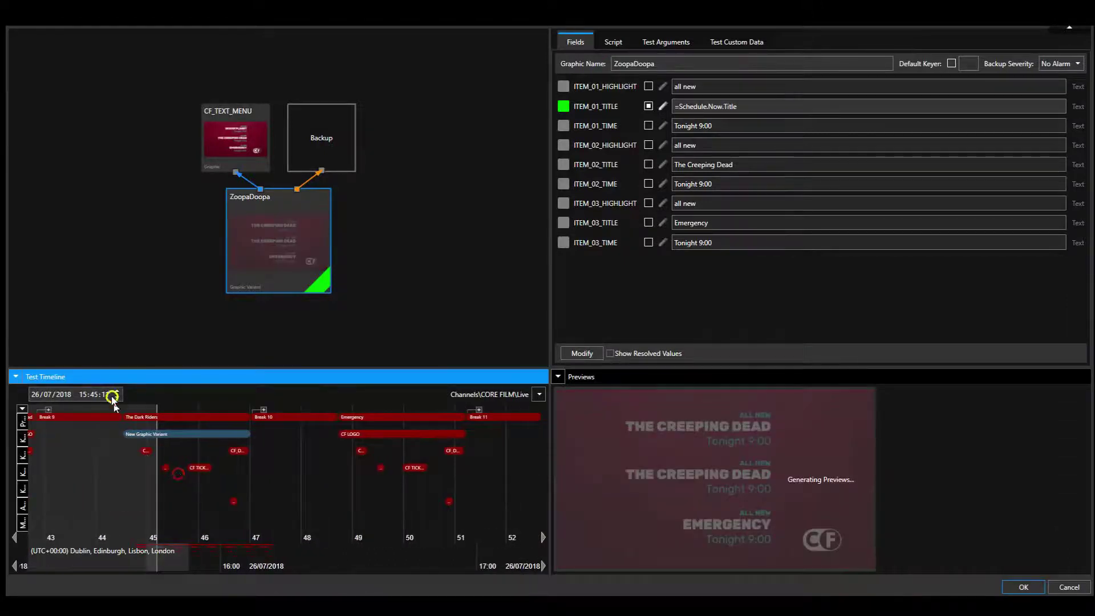
left_click(152, 416)
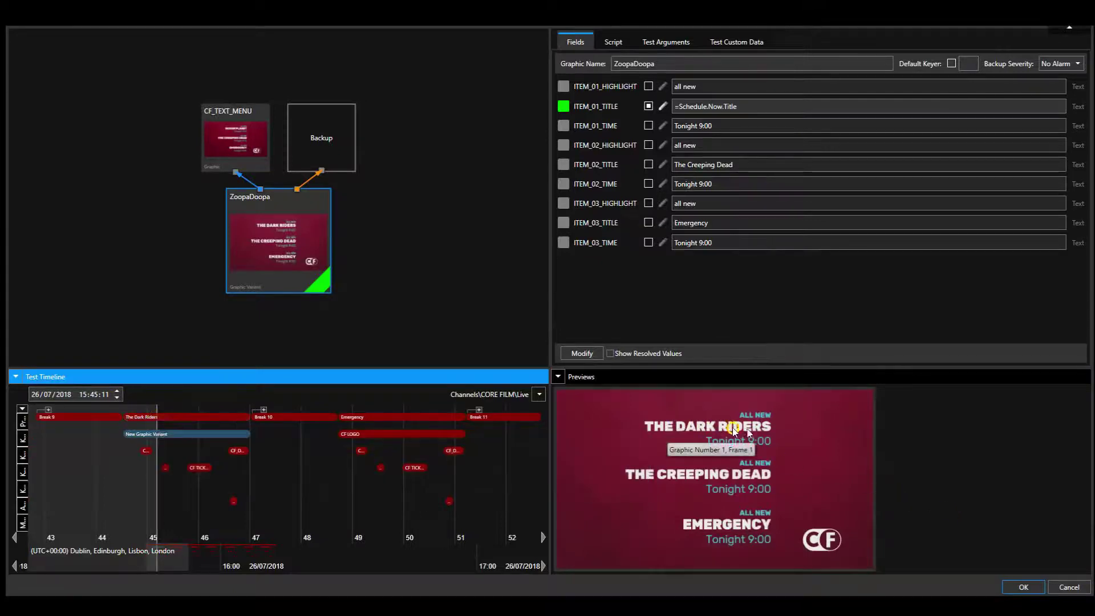
left_click(316, 474)
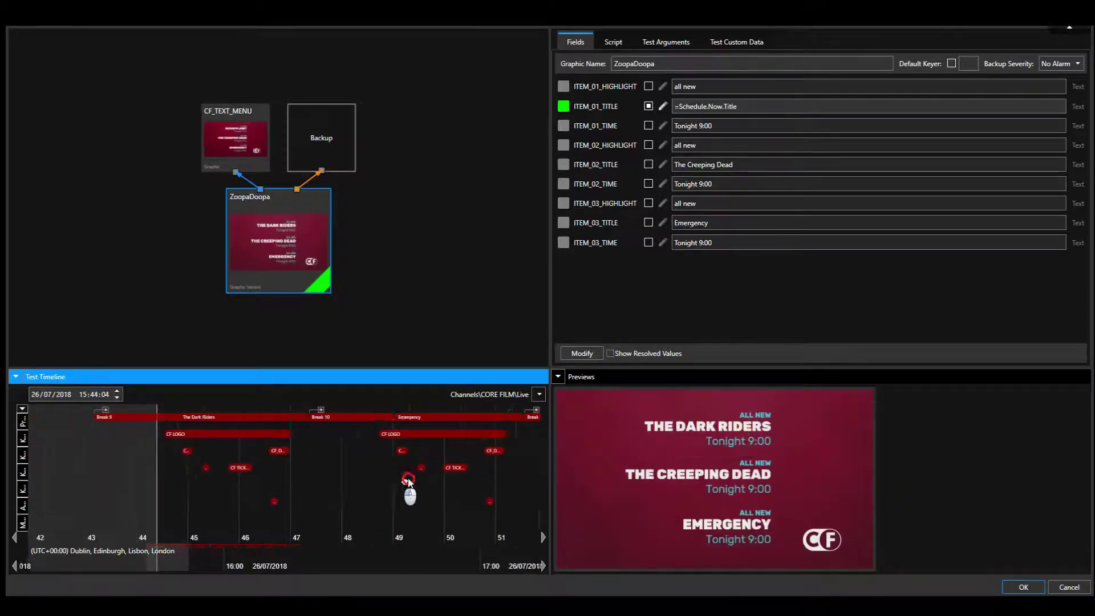
left_click_drag(417, 478, 365, 476)
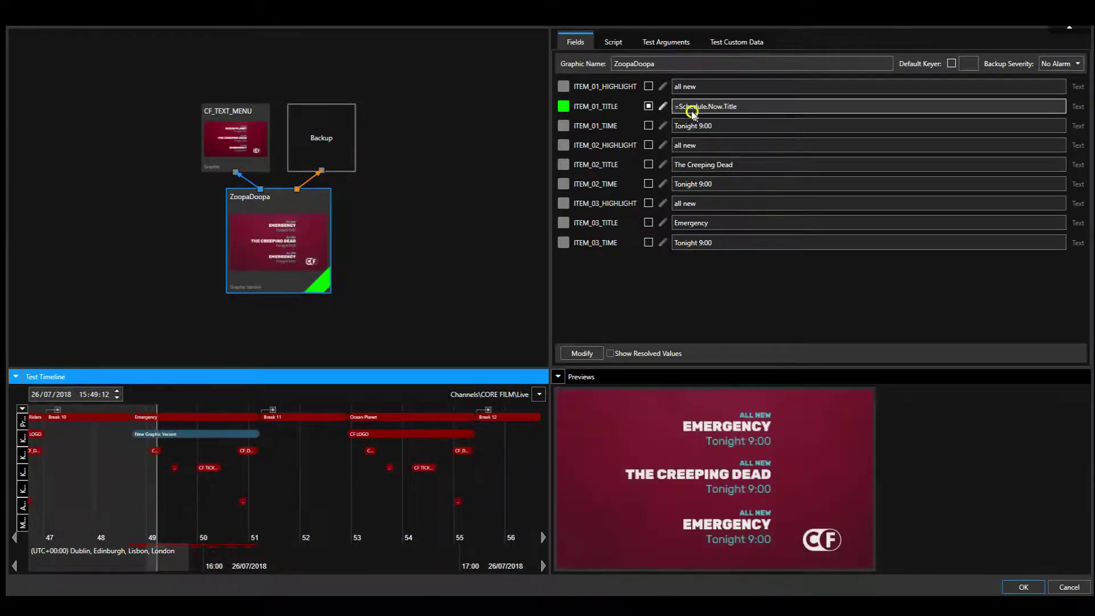
left_click(672, 107)
left_click(680, 107)
left_click(667, 108)
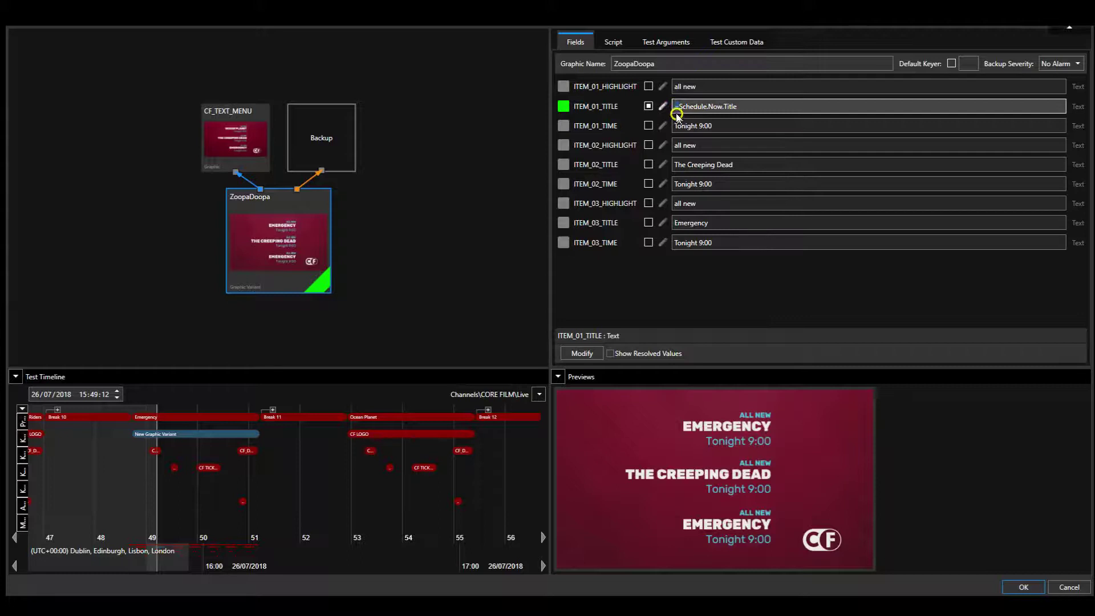
left_click(680, 108)
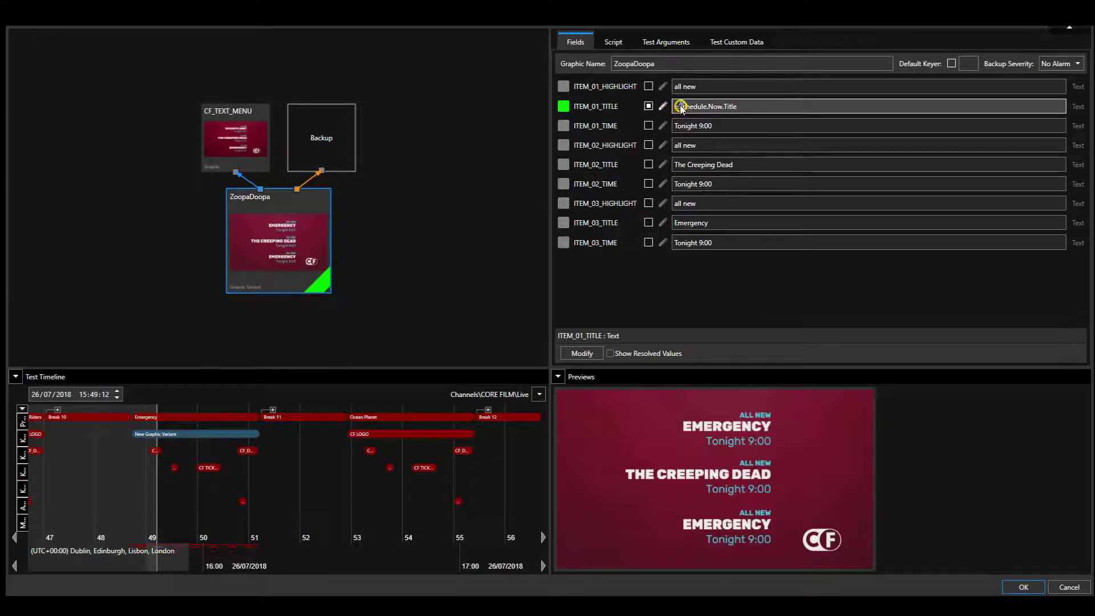
left_click_drag(680, 107, 770, 107)
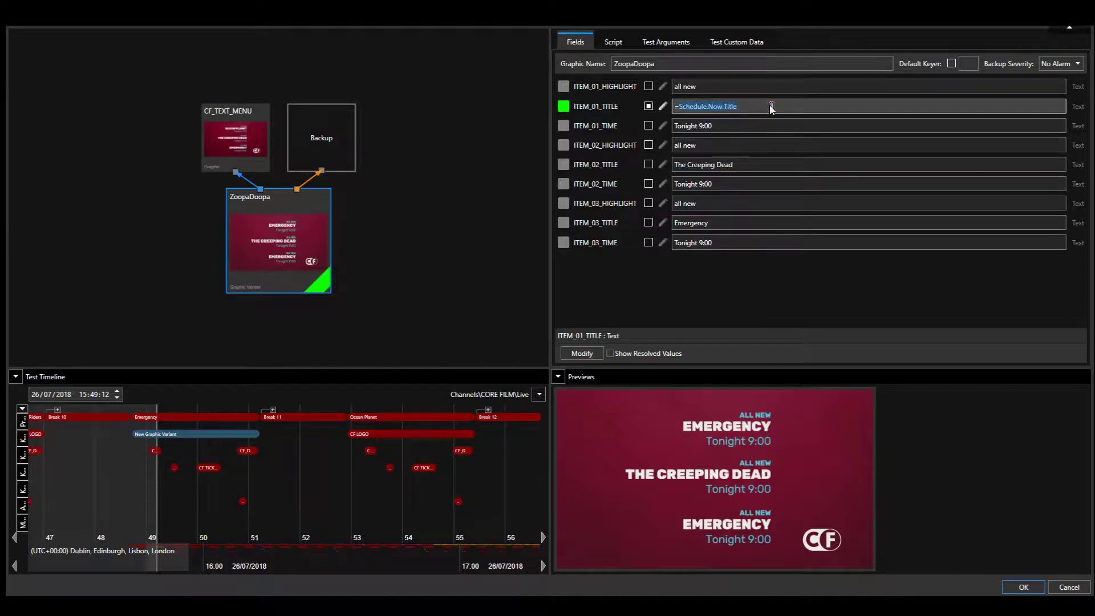
right_click(1086, 604)
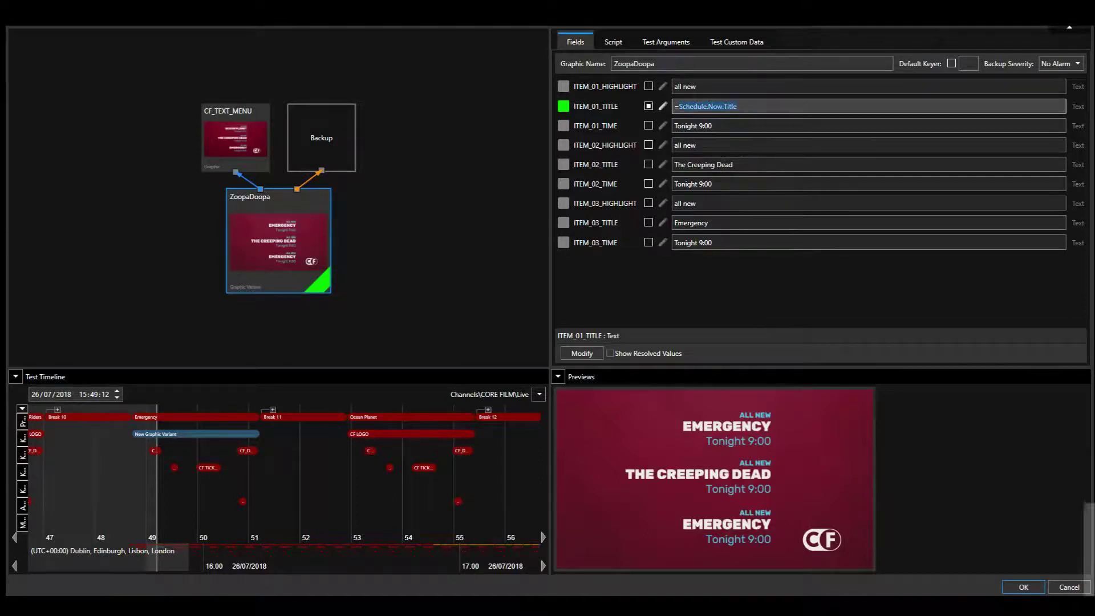
left_click(1089, 540)
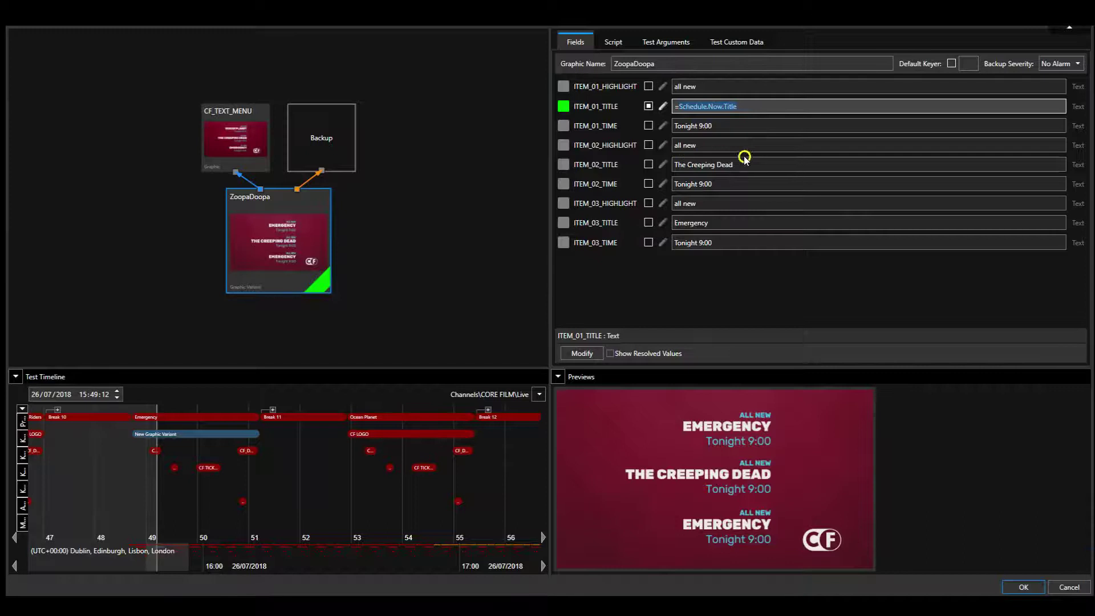
Enable the override of the ITEM_02_TITLE field and set it to the expression =Schedule.Next.Title
left_click(651, 171)
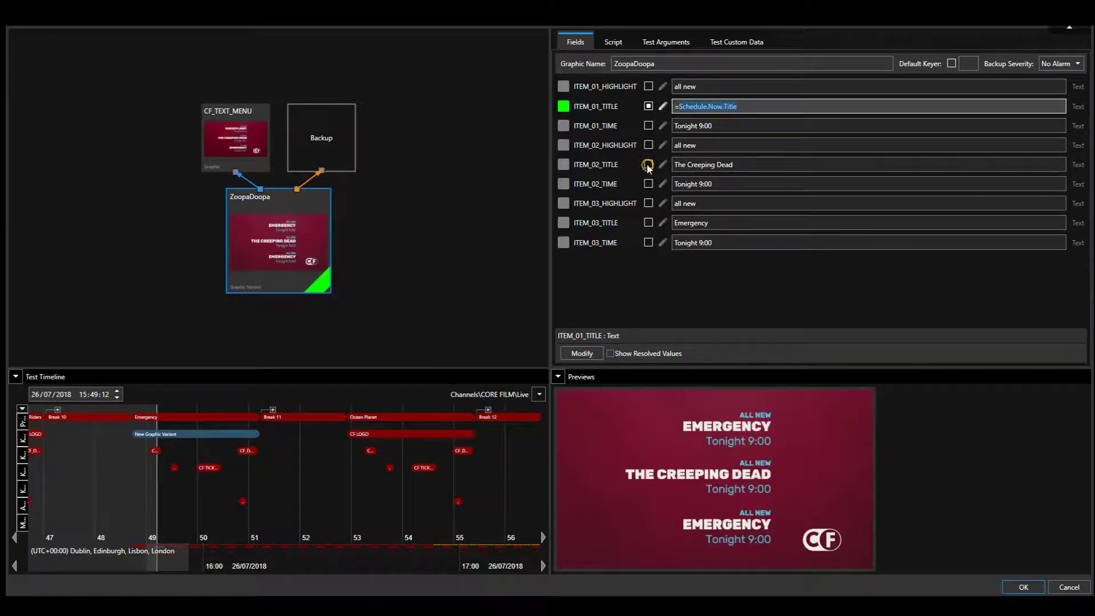
left_click(648, 166)
left_click(717, 165)
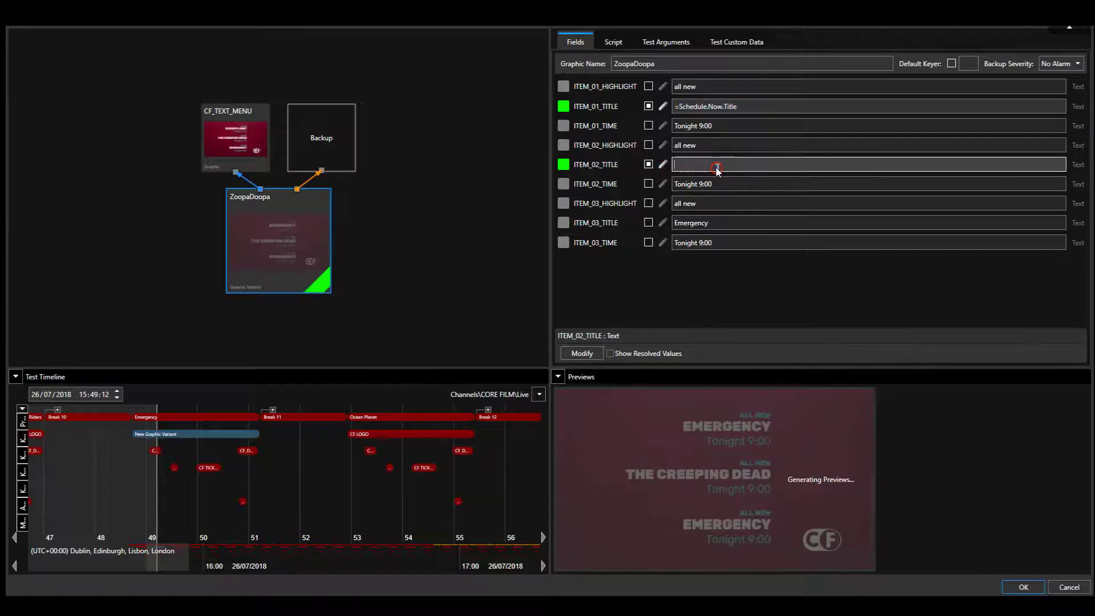
type("=Schedule.Next.Title")
left_click(678, 192)
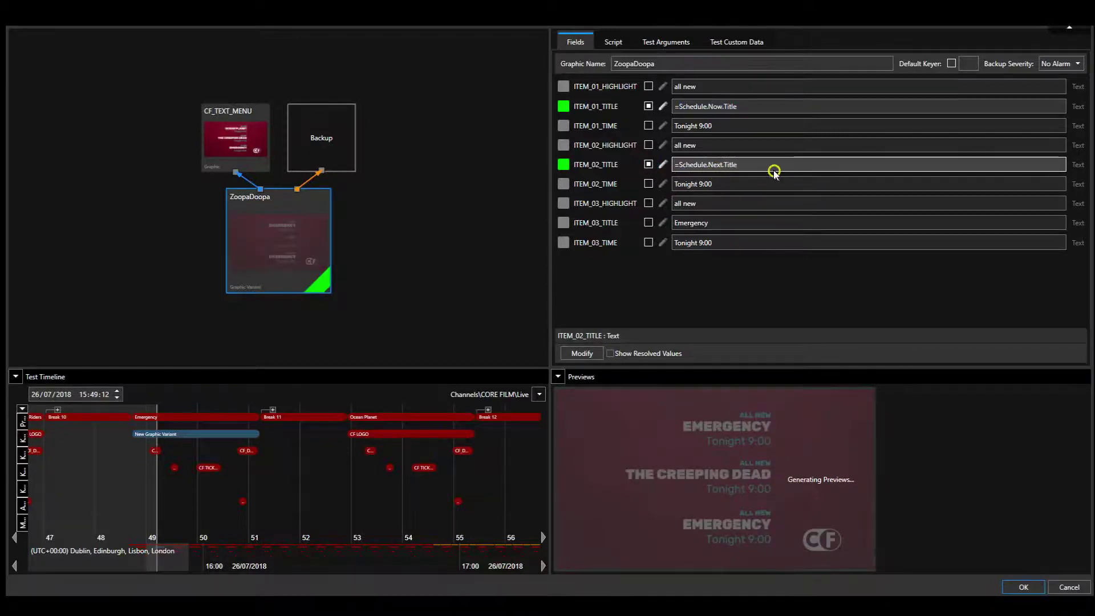
left_click(510, 523)
left_click(162, 447)
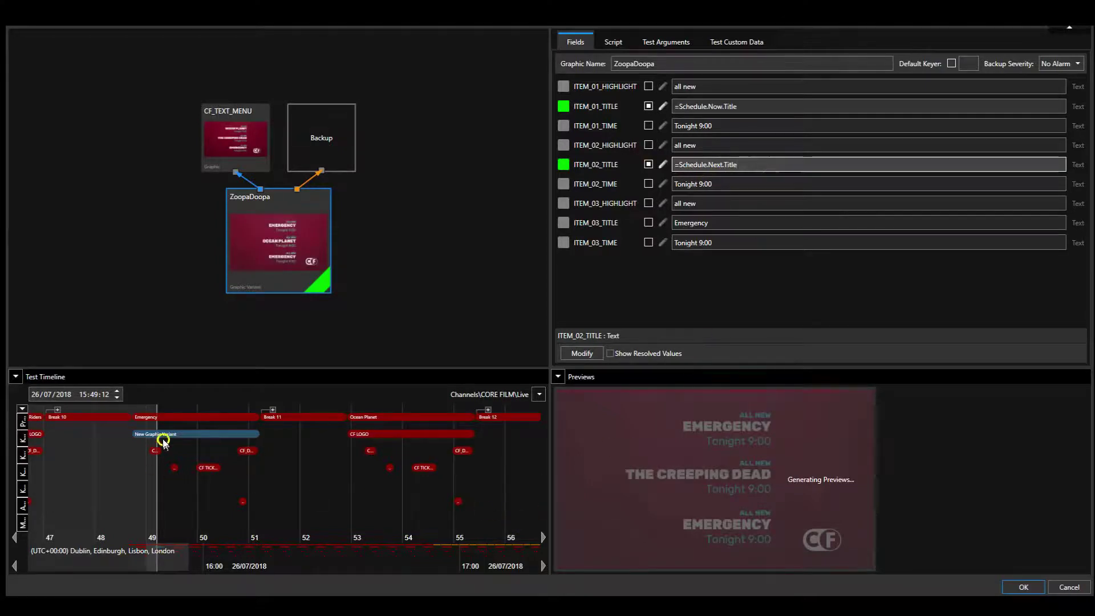
left_click(159, 408)
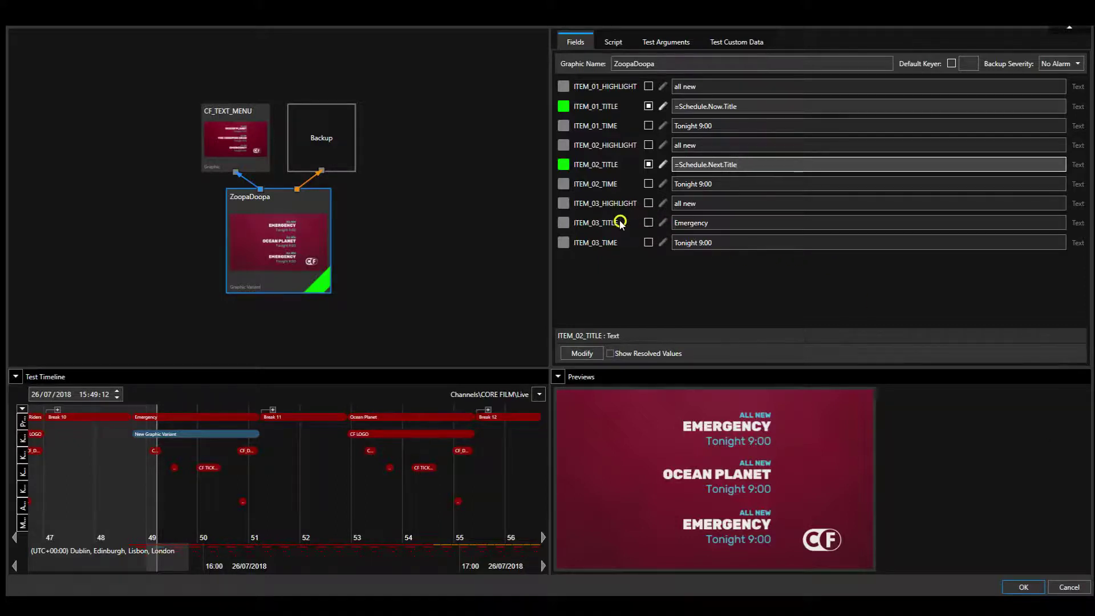
Override the ITEM_03_TITLE field with the expression =Schedule.Later.Title and move the test timeline to 15:51:03
left_click(647, 223)
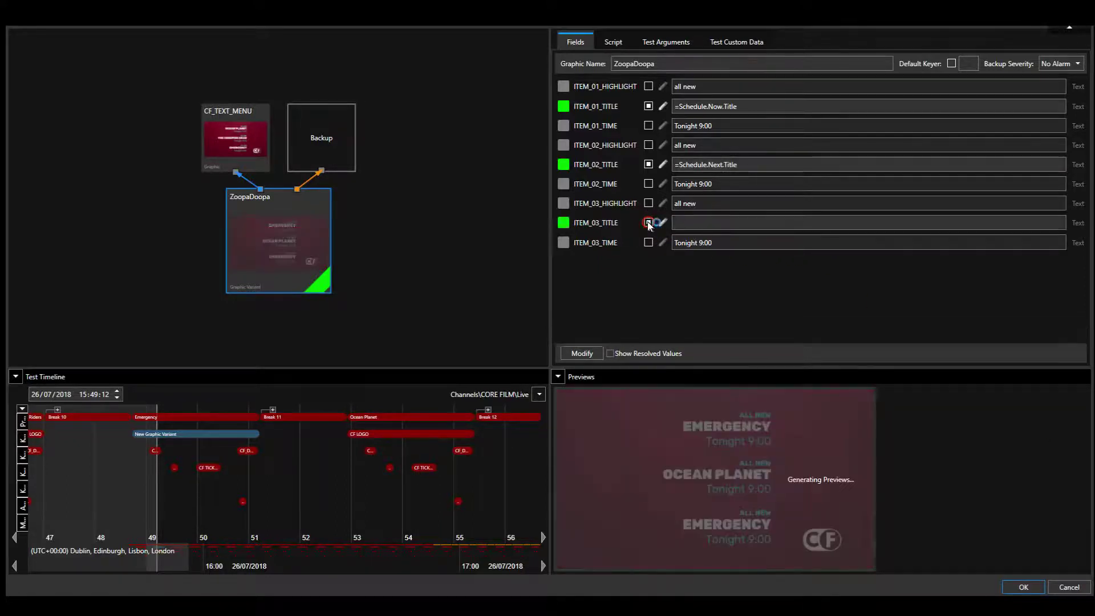
left_click(692, 223)
type("=Schedule.Later.Title")
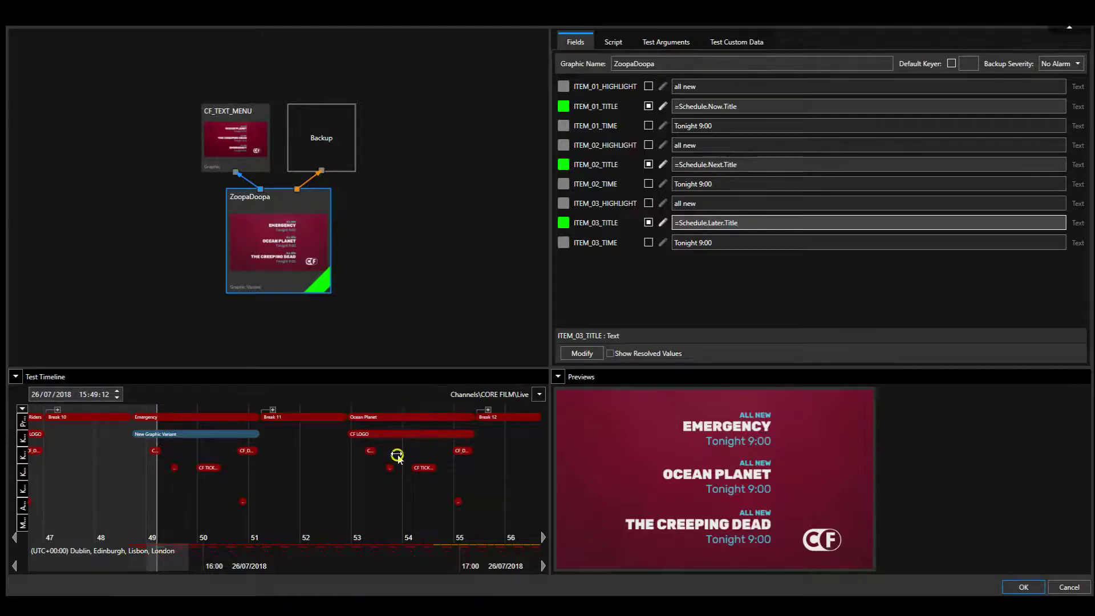
left_click_drag(459, 489, 318, 488)
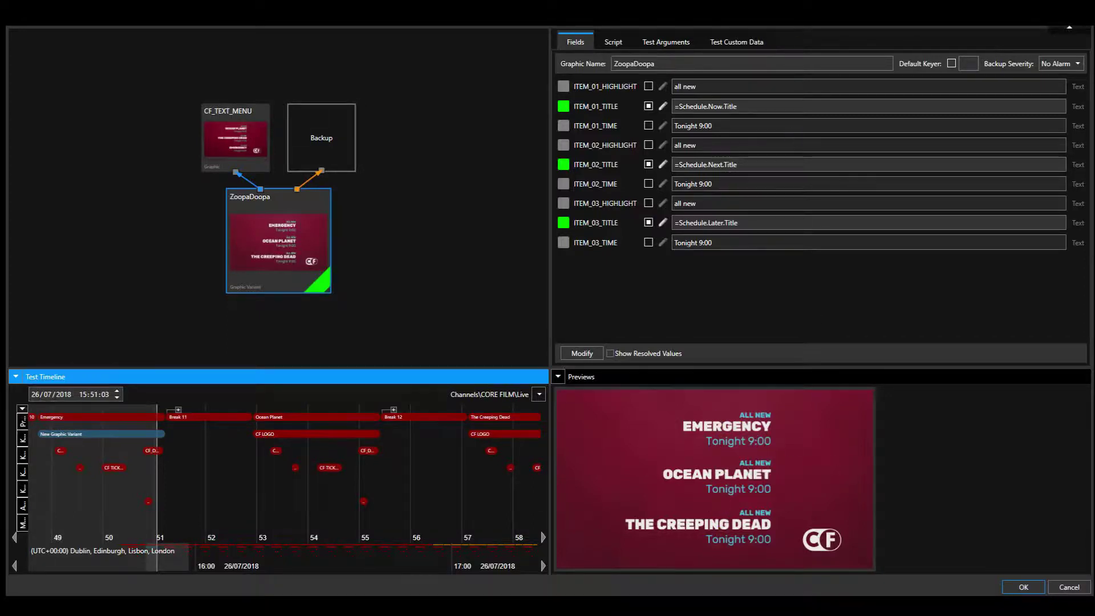
Enable the override of the ITEM_01_TIME field and set it to =Schedule.Now.Time, reusing the ITEM_01_TITLE expression
double_click(732, 107)
left_click_drag(680, 106, 649, 106)
key("ctrl+c")
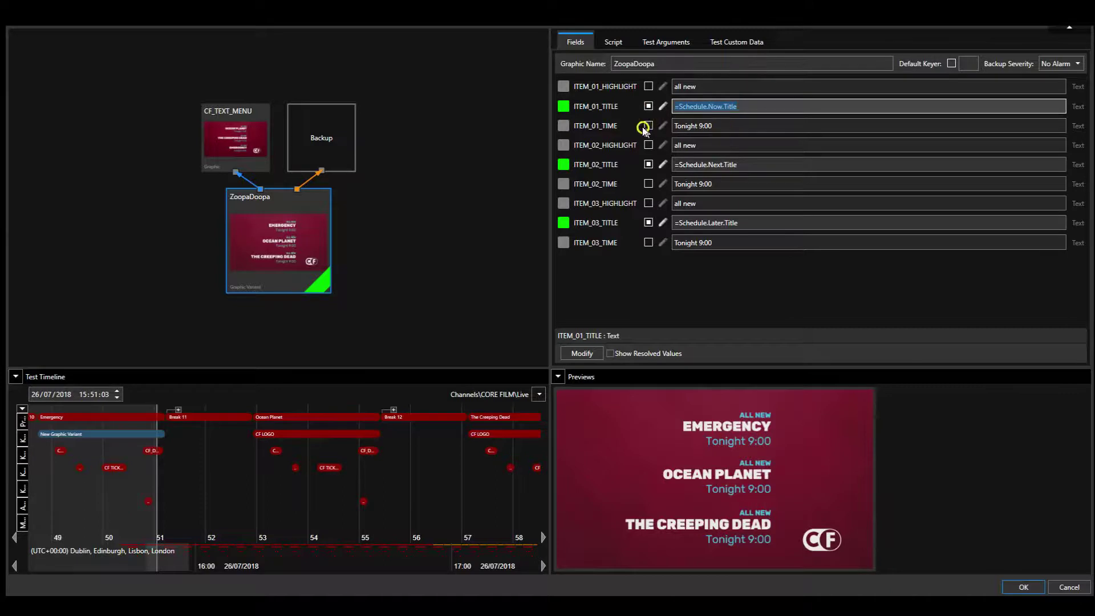
left_click(647, 126)
left_click(703, 125)
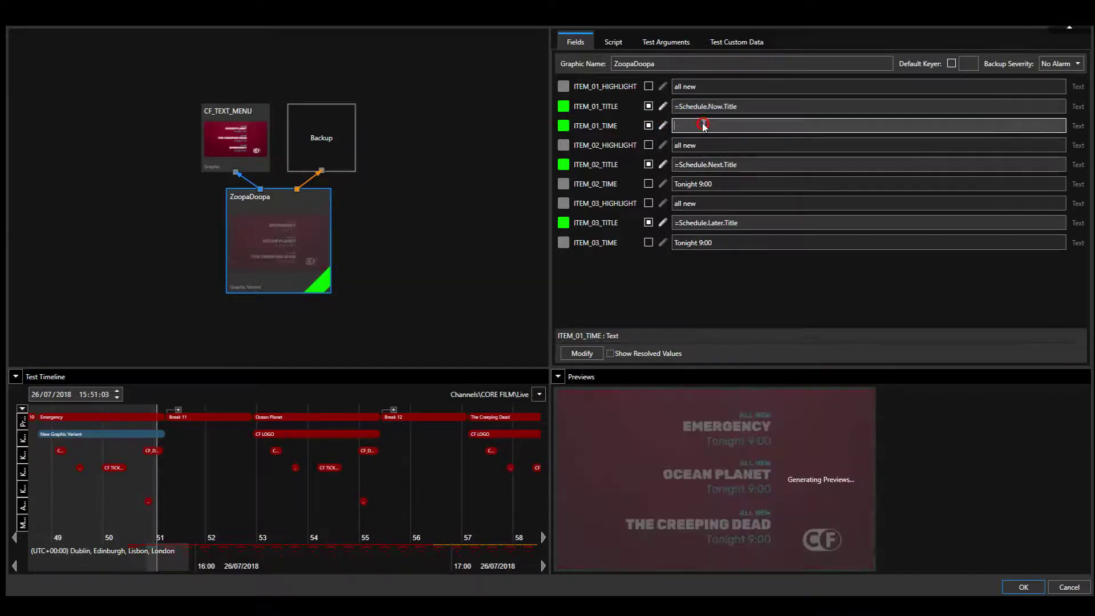
key("ctrl+v")
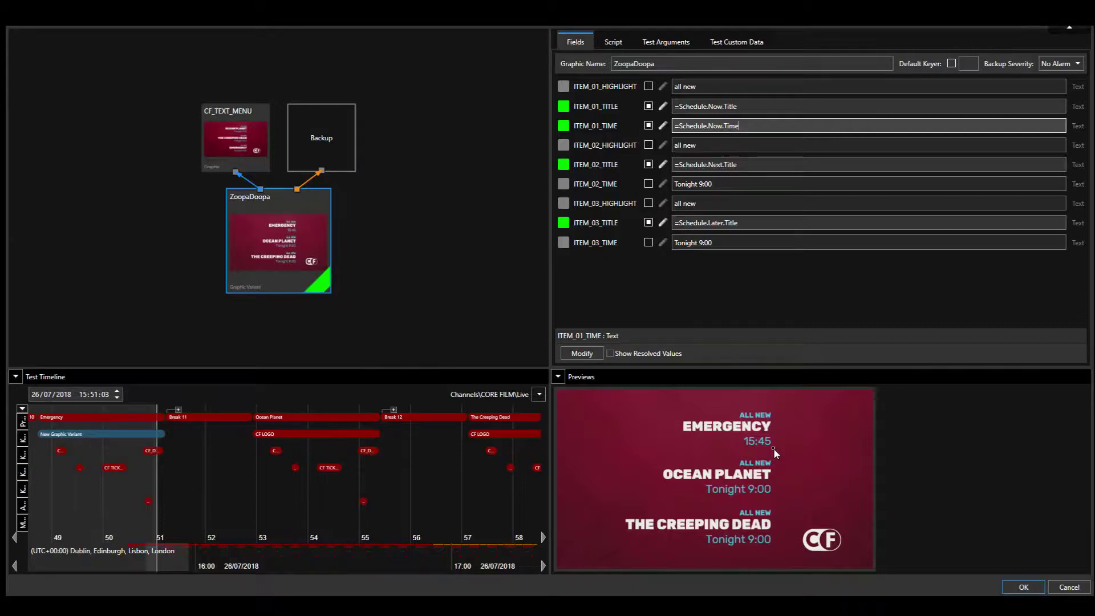
left_click(682, 144)
Examine the variant's script, looking at the todayNow(), todayNext() and todayLater() functions and the values they return
left_click(614, 43)
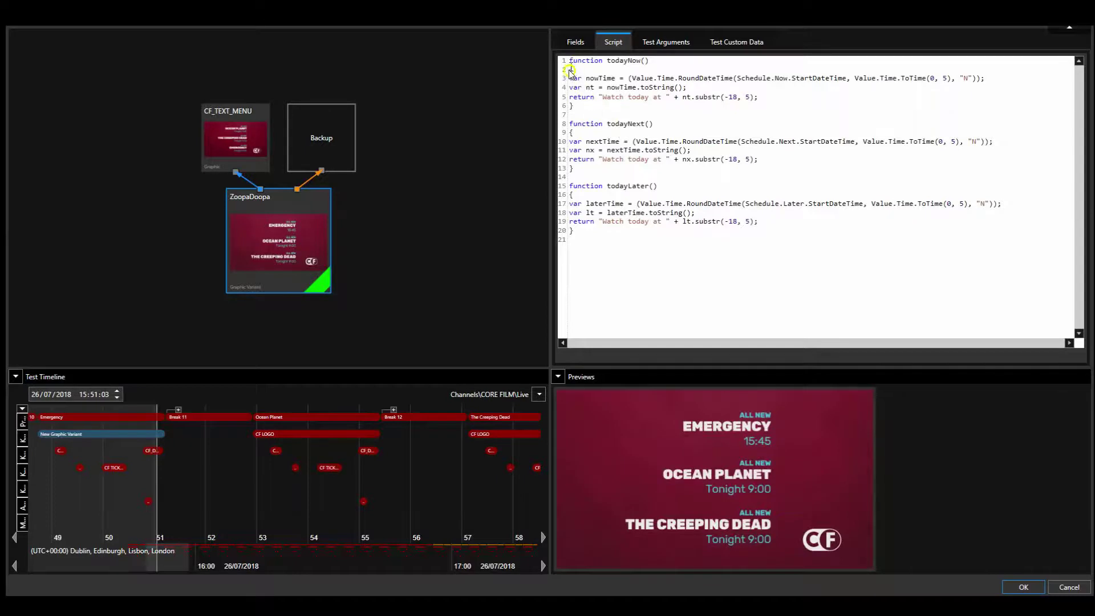
left_click(576, 236)
left_click_drag(577, 233, 557, 182)
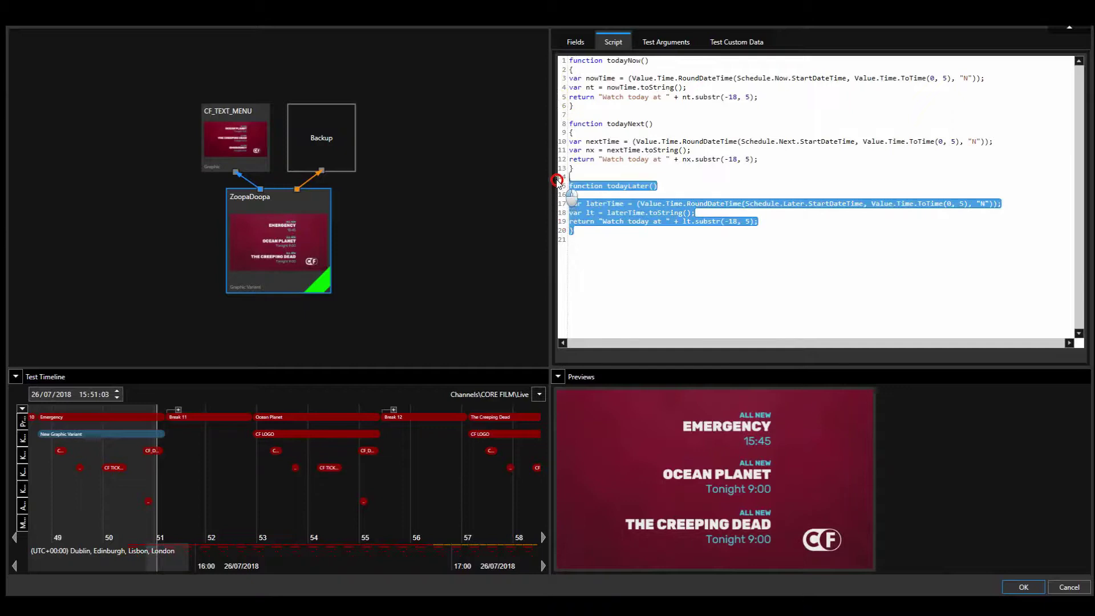
left_click(573, 63)
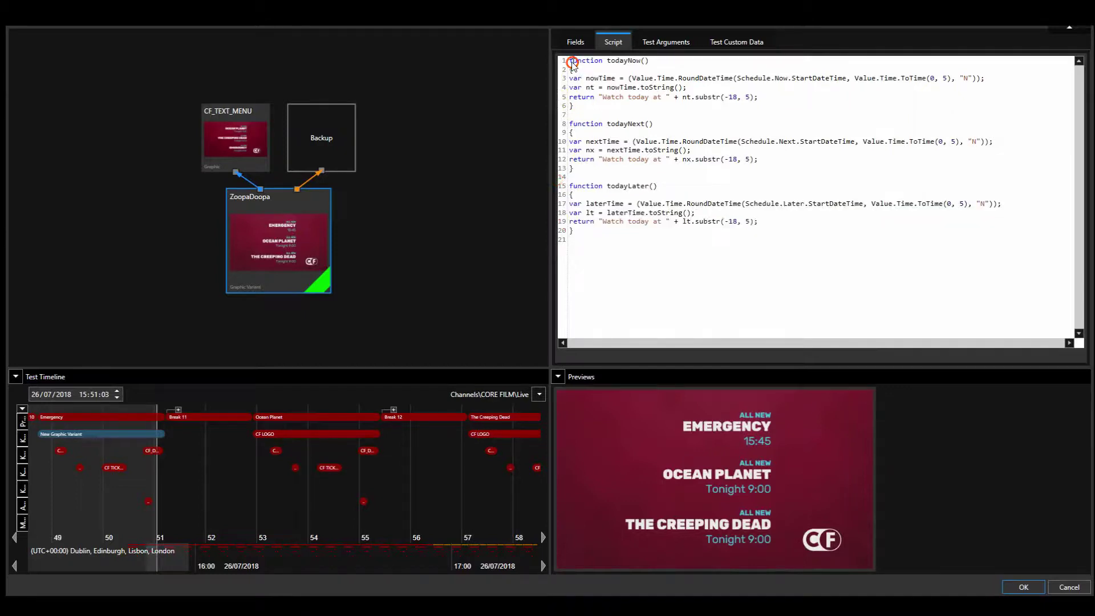
left_click_drag(570, 70, 583, 111)
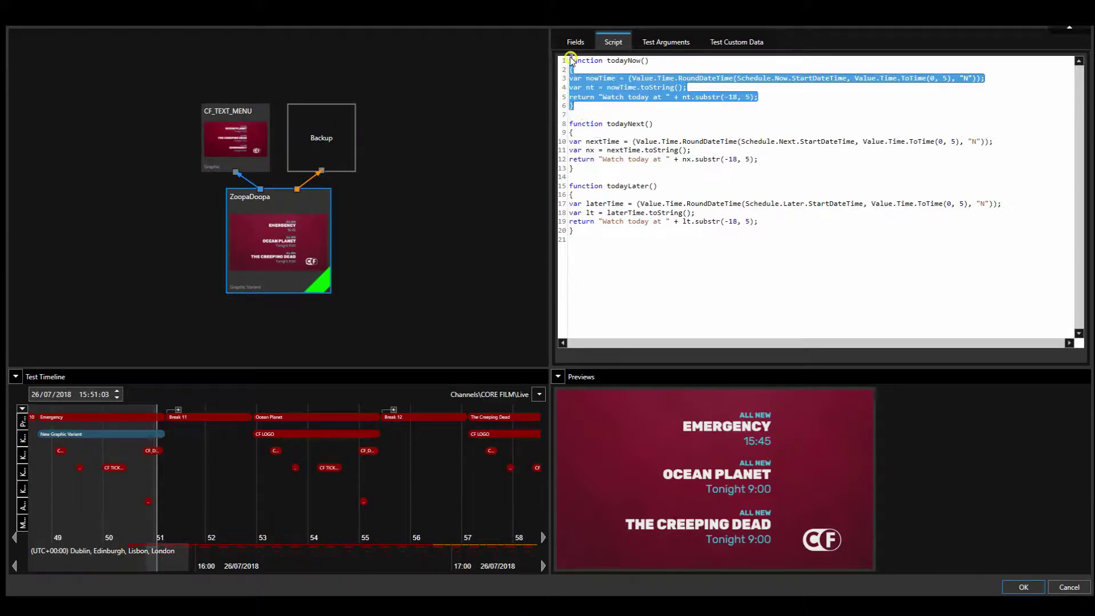
left_click_drag(608, 63, 652, 63)
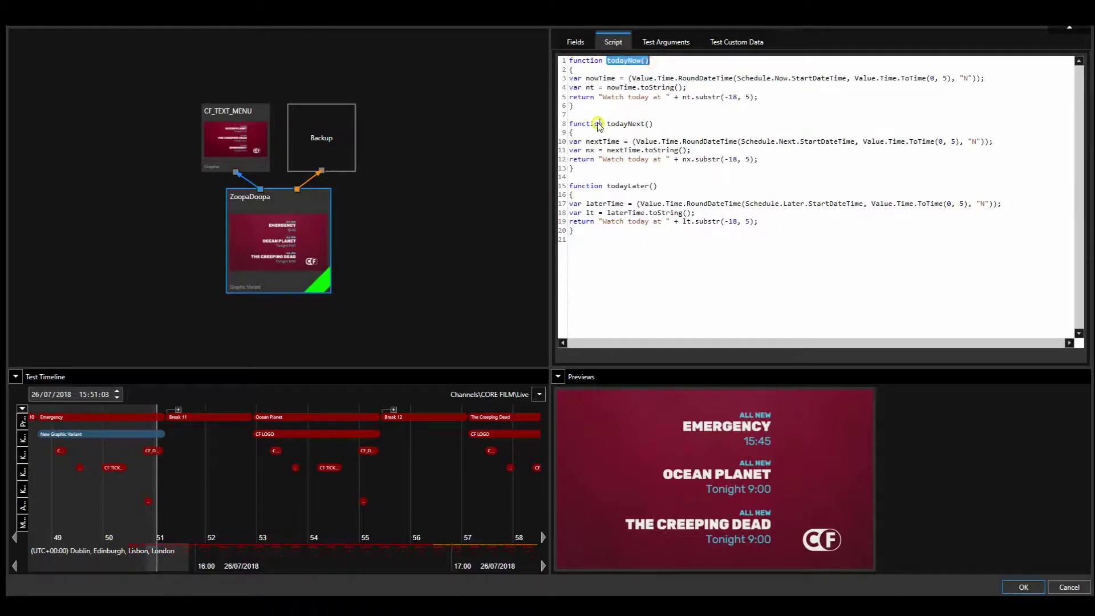
left_click_drag(607, 124, 655, 125)
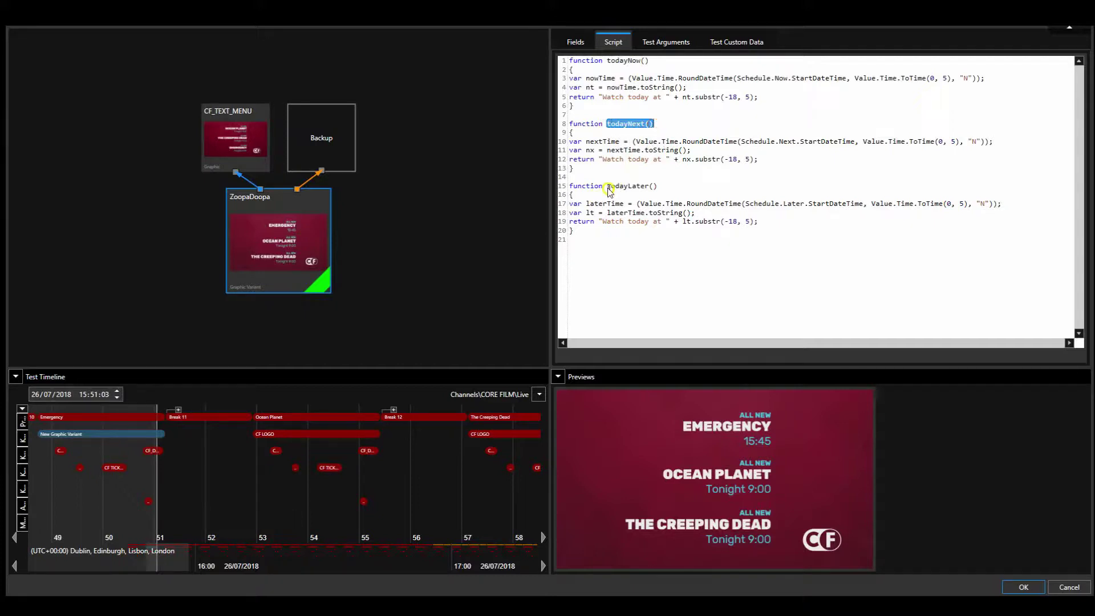
left_click_drag(608, 188, 655, 188)
left_click_drag(682, 97, 758, 97)
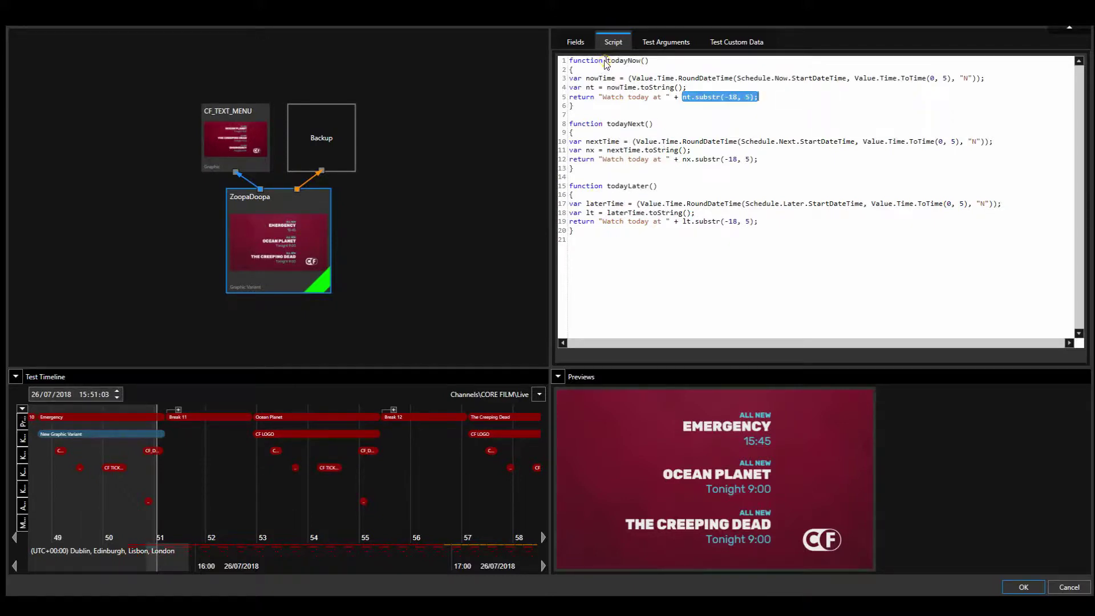
left_click_drag(608, 61, 652, 60)
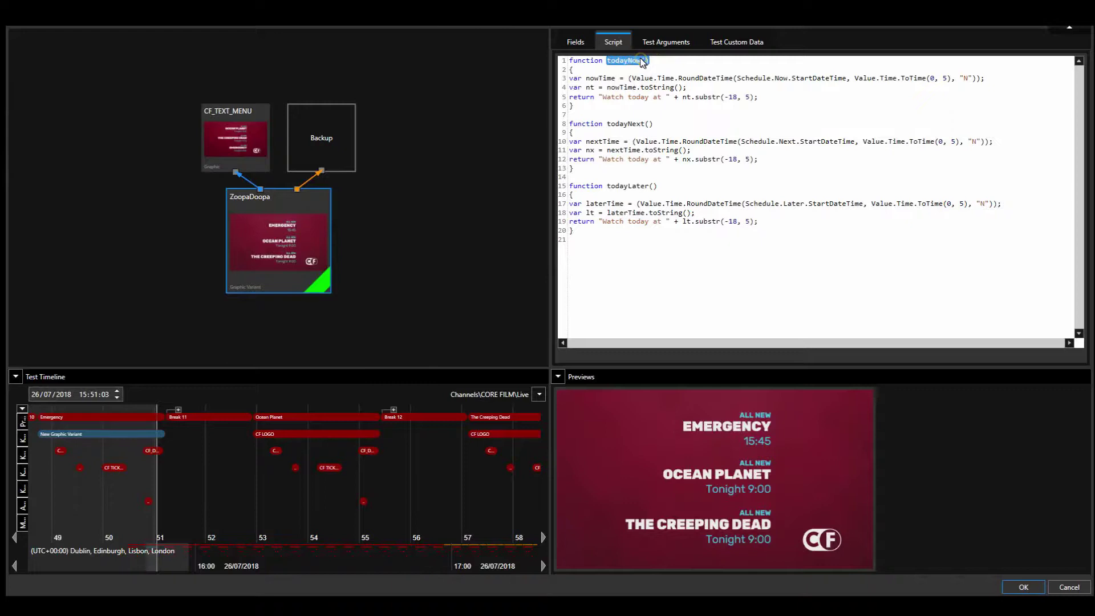
Return to the variant's fields and replace the ITEM_01_TIME expression with todayNow()
left_click(573, 41)
left_click(720, 105)
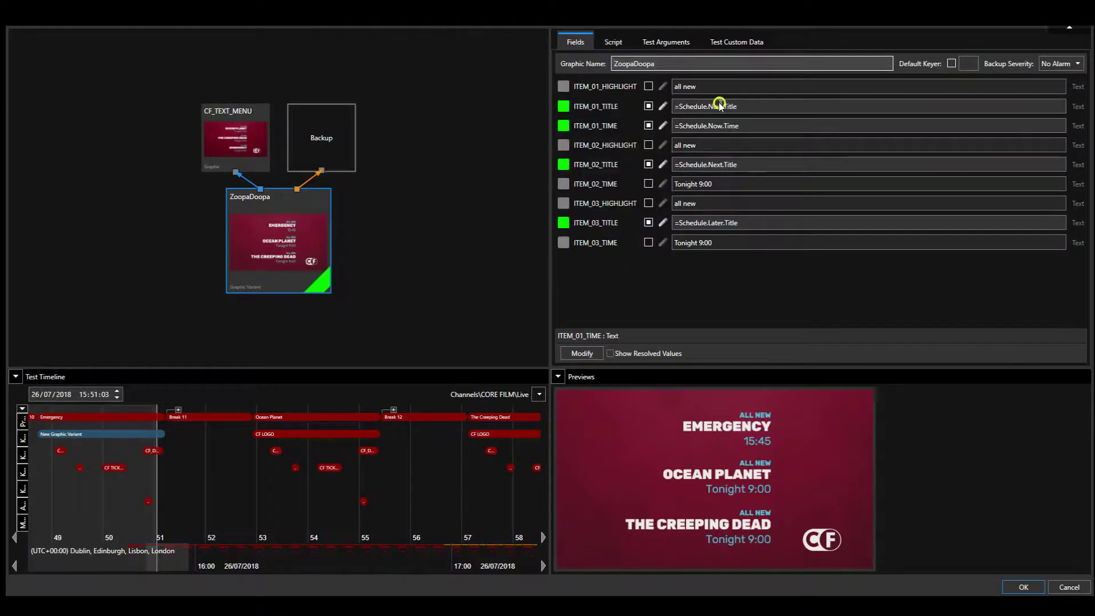
left_click(764, 127)
left_click_drag(767, 127, 627, 127)
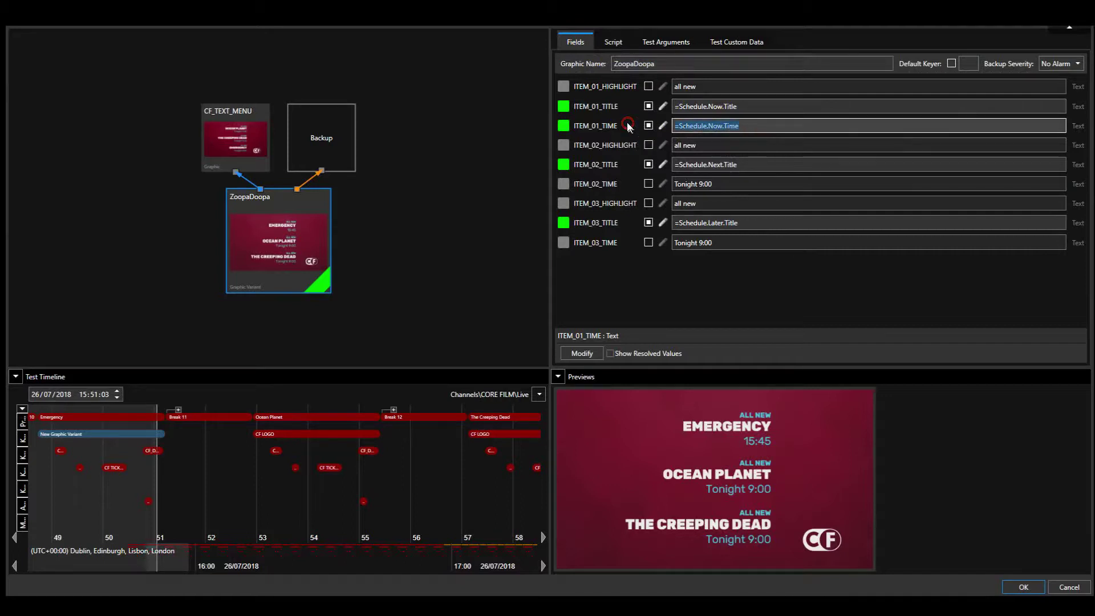
type("todayNow()")
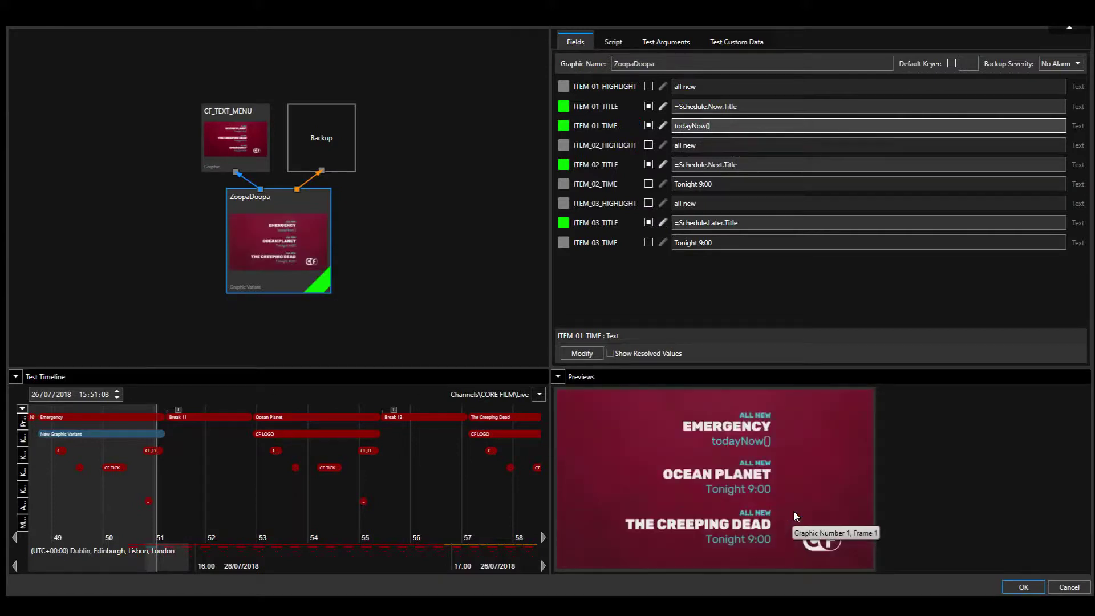
left_click(715, 441)
left_click(674, 126)
left_click(694, 126)
left_click(675, 126)
left_click(677, 126)
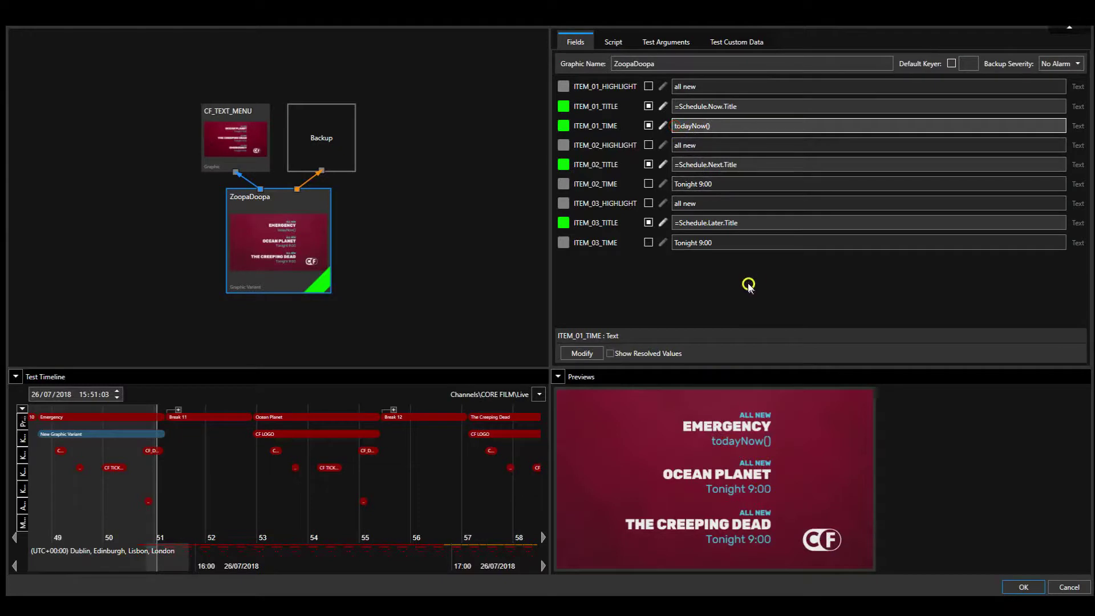
type("@")
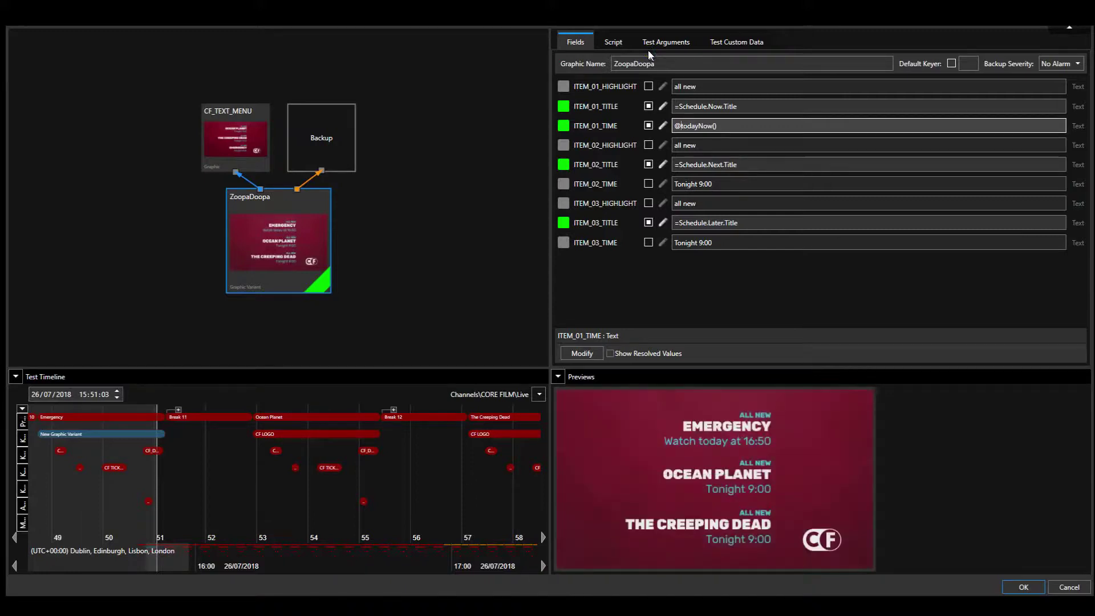
left_click(679, 131)
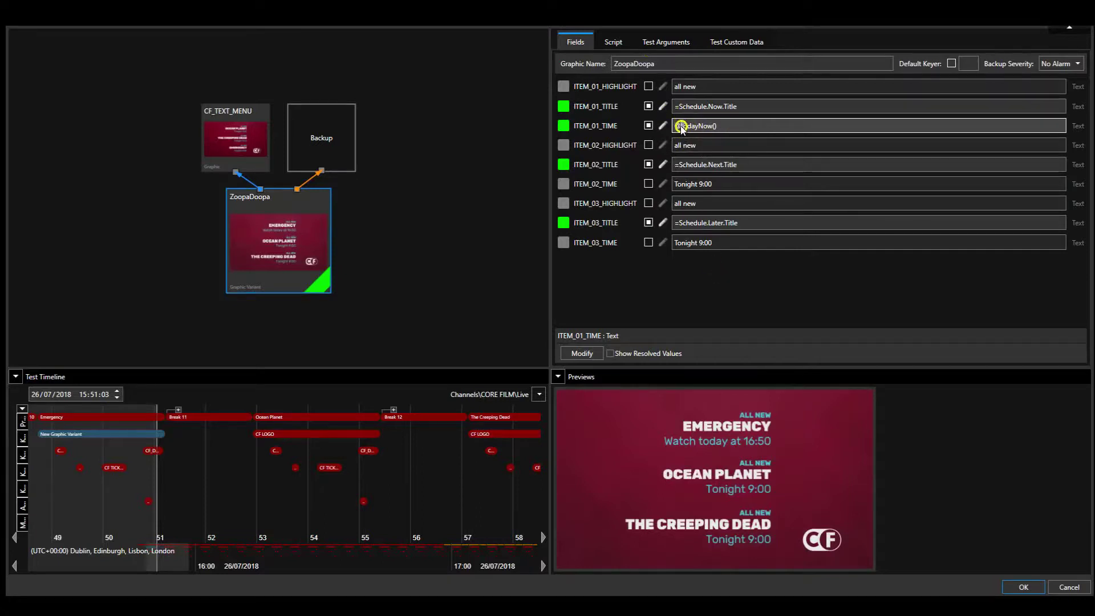
left_click(725, 126)
left_click(729, 445)
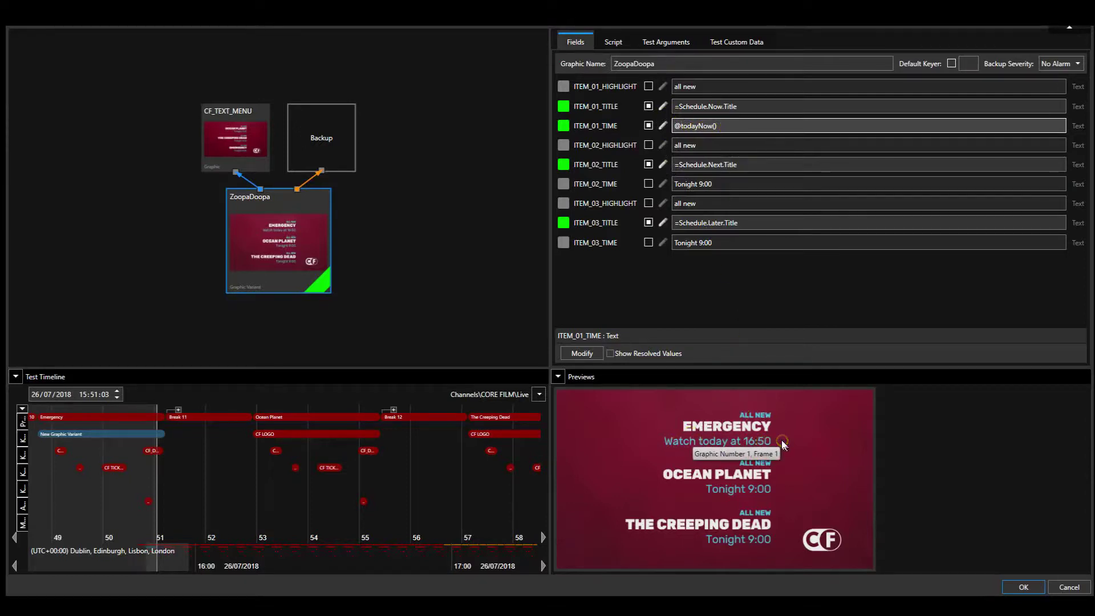
left_click(199, 455)
left_click(41, 421)
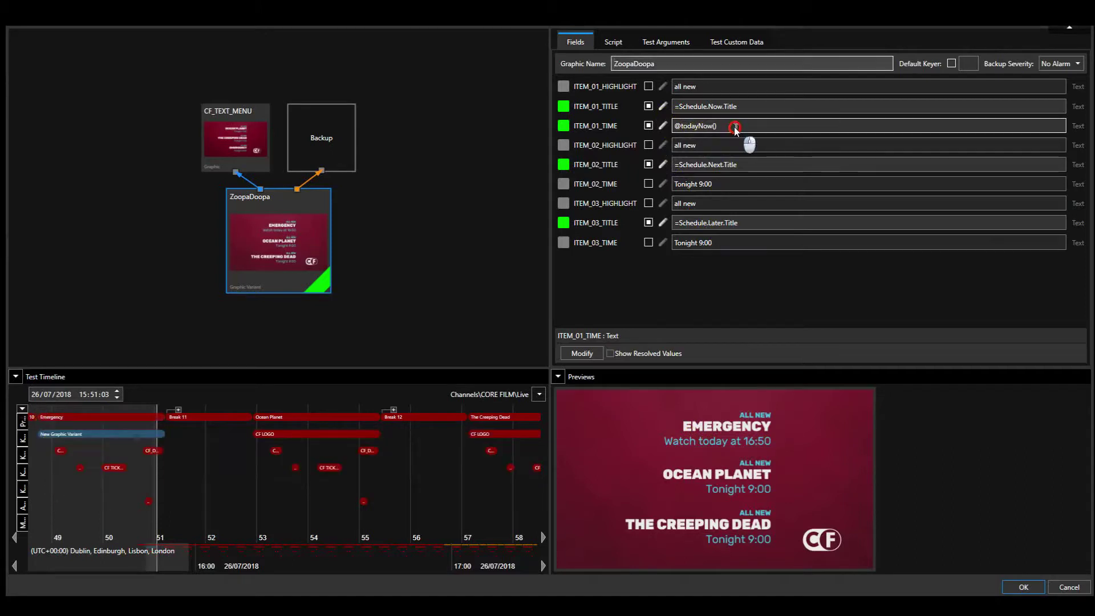
left_click(657, 127)
key("ctrl+c")
left_click(675, 131)
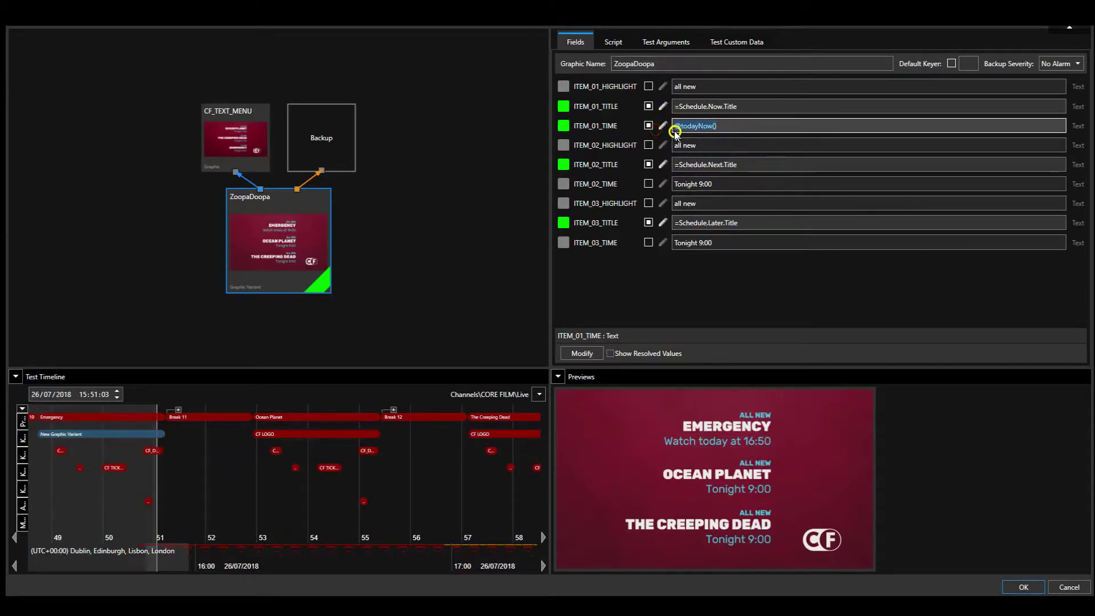
left_click(648, 183)
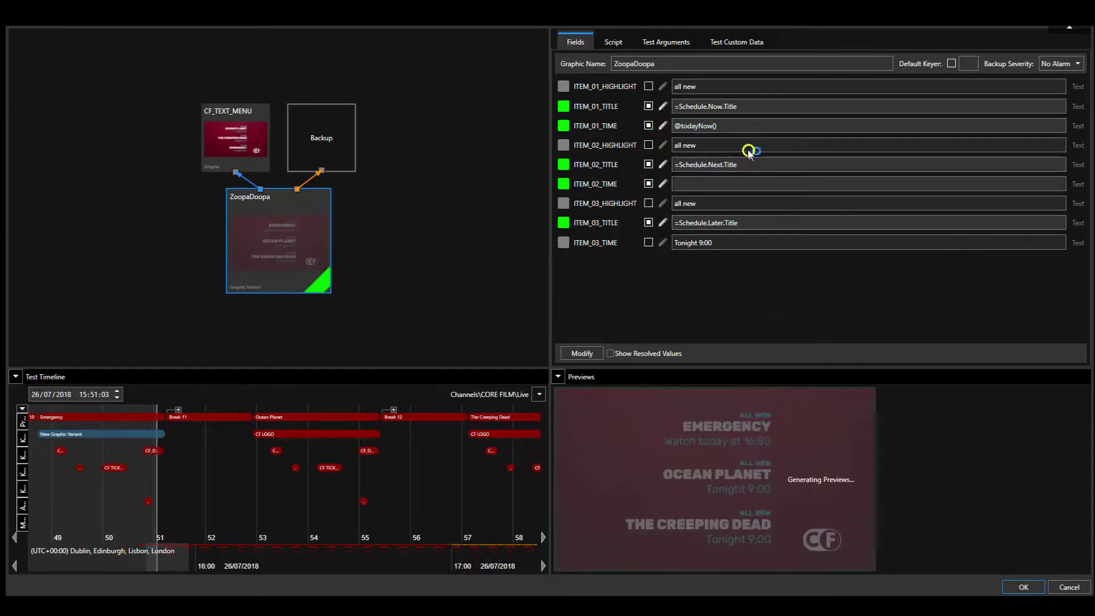
left_click(693, 185)
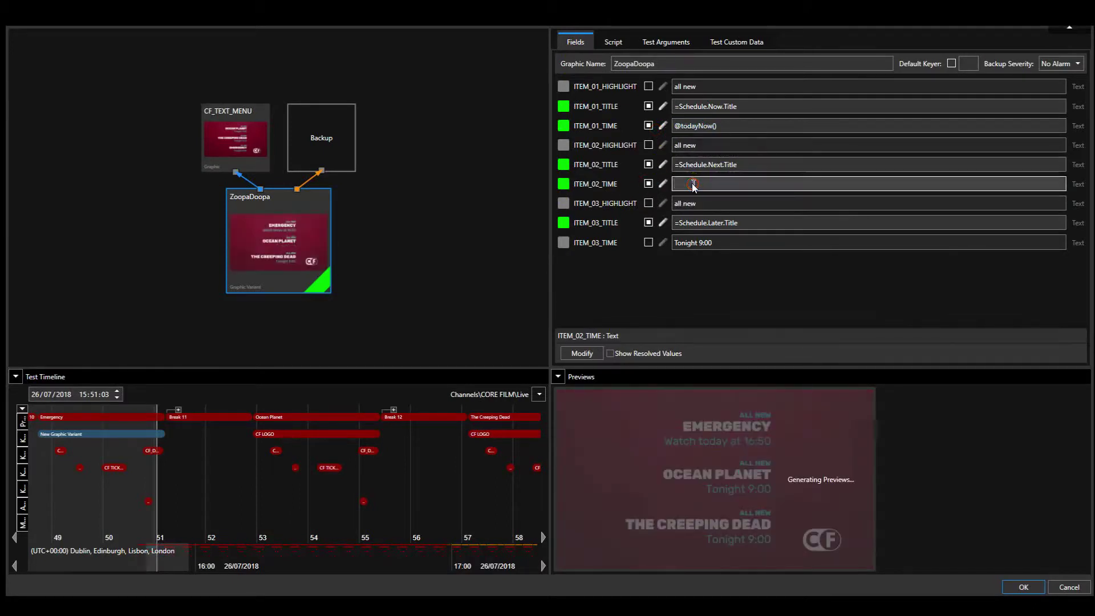
key("ctrl+v")
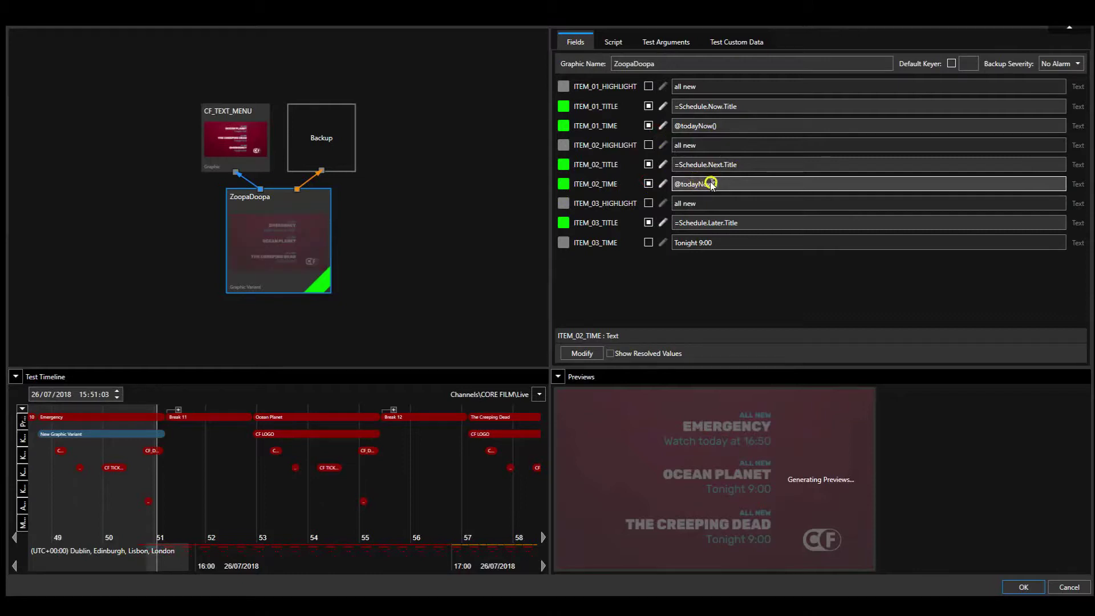
key("BackSpace")
key("BackSpace")
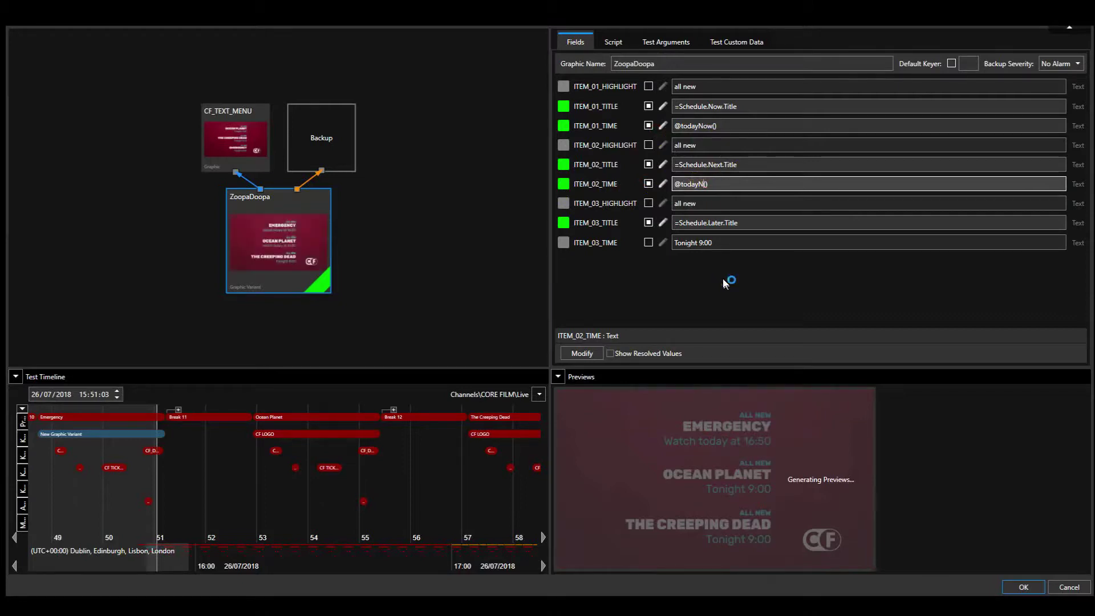
type("ext")
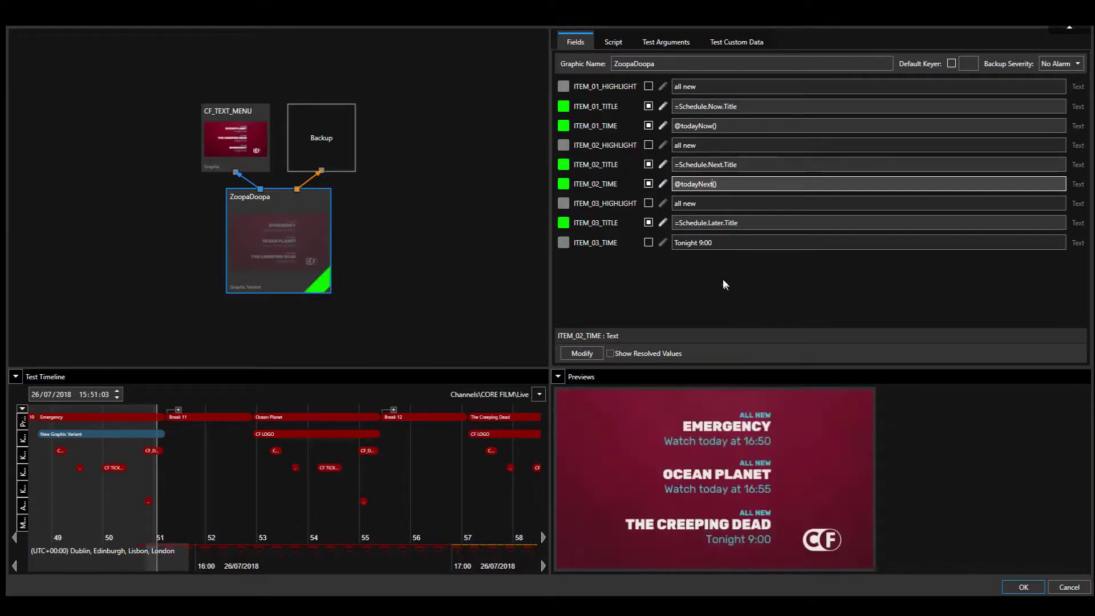
left_click(648, 243)
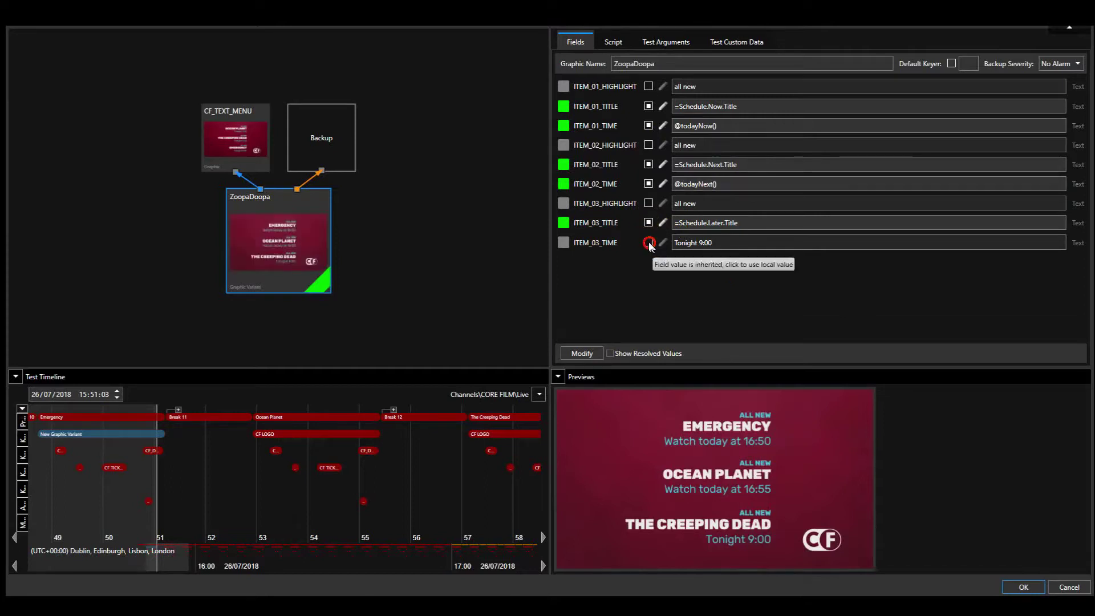
left_click(693, 245)
left_click(91, 435)
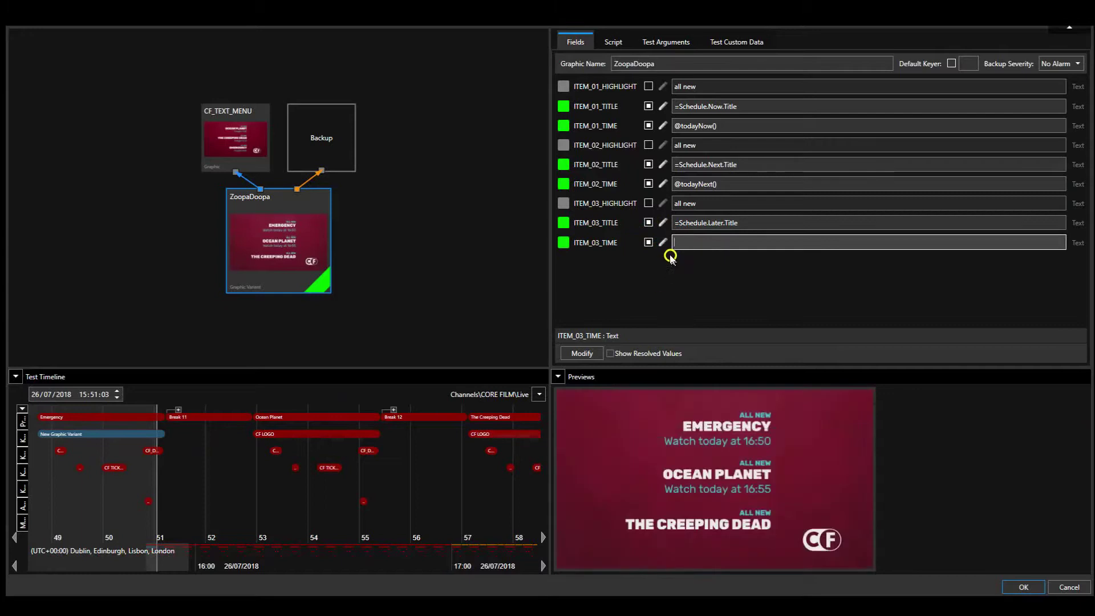
left_click(691, 243)
key("ctrl+v")
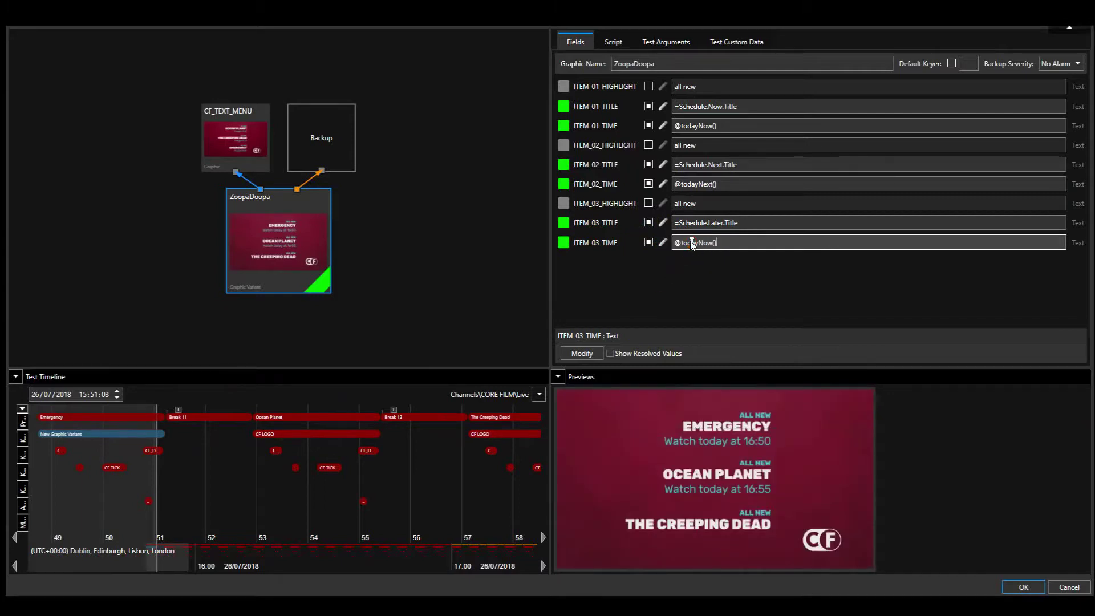
left_click(711, 243)
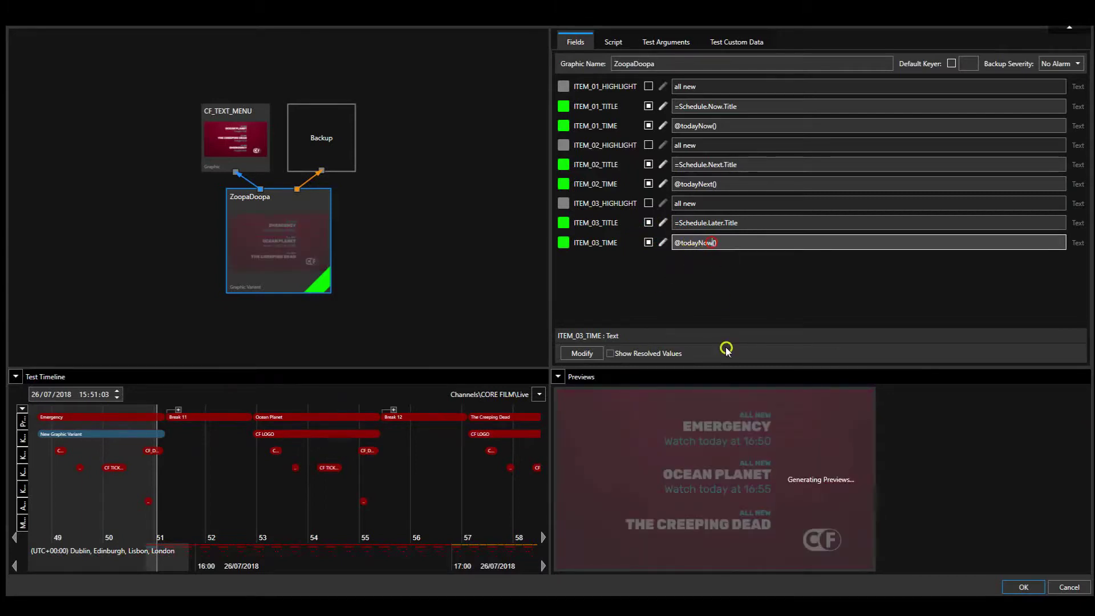
key("BackSpace")
key("BackSpace")
type("Later")
key("shift+Tab")
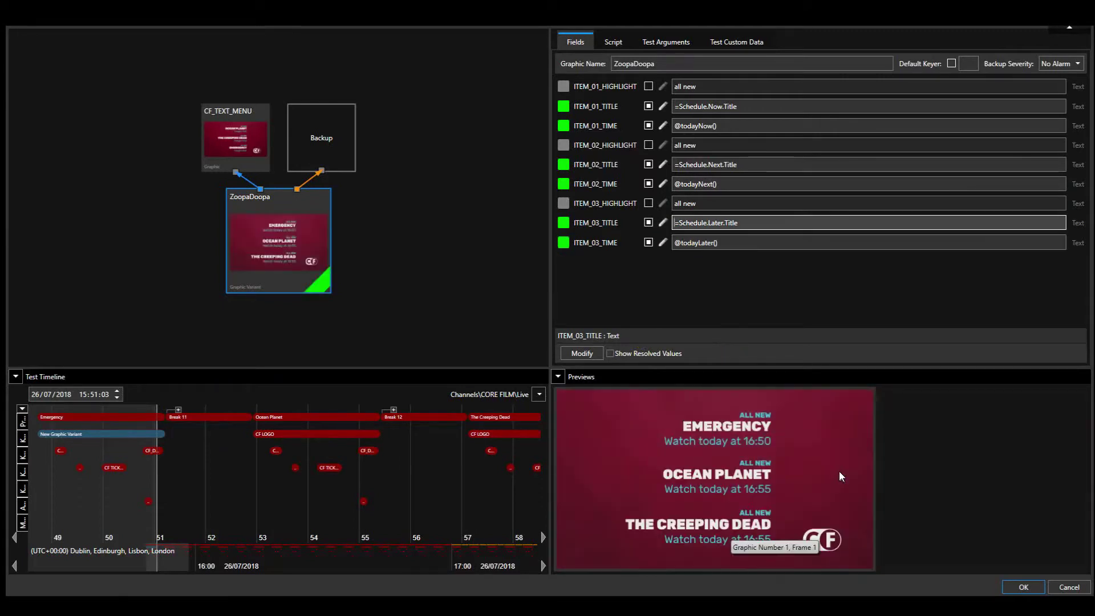
left_click(673, 164)
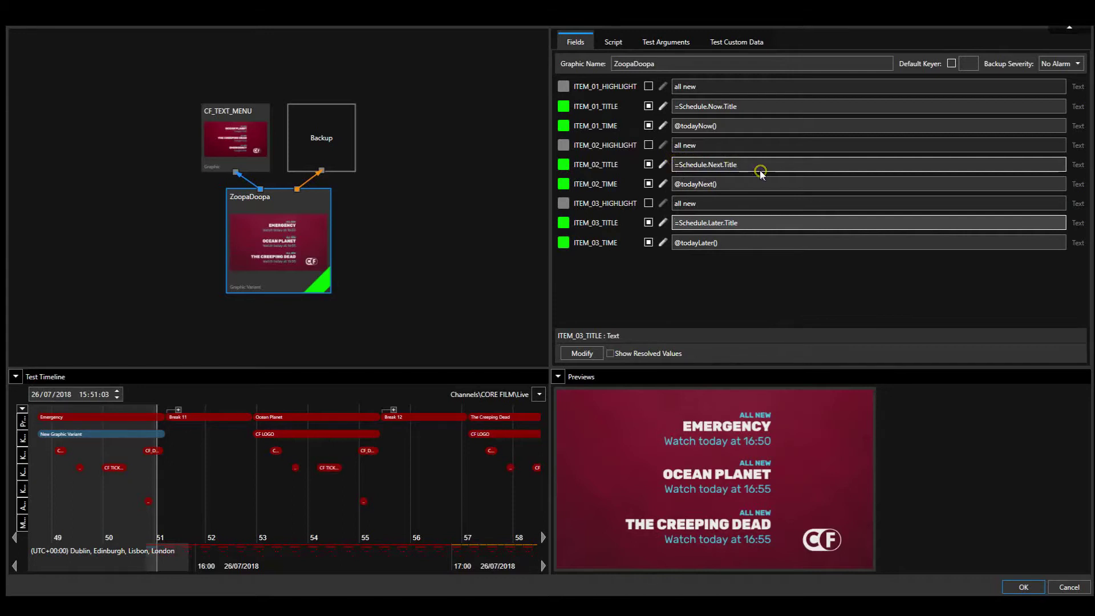
left_click(729, 243)
left_click_drag(728, 243, 673, 242)
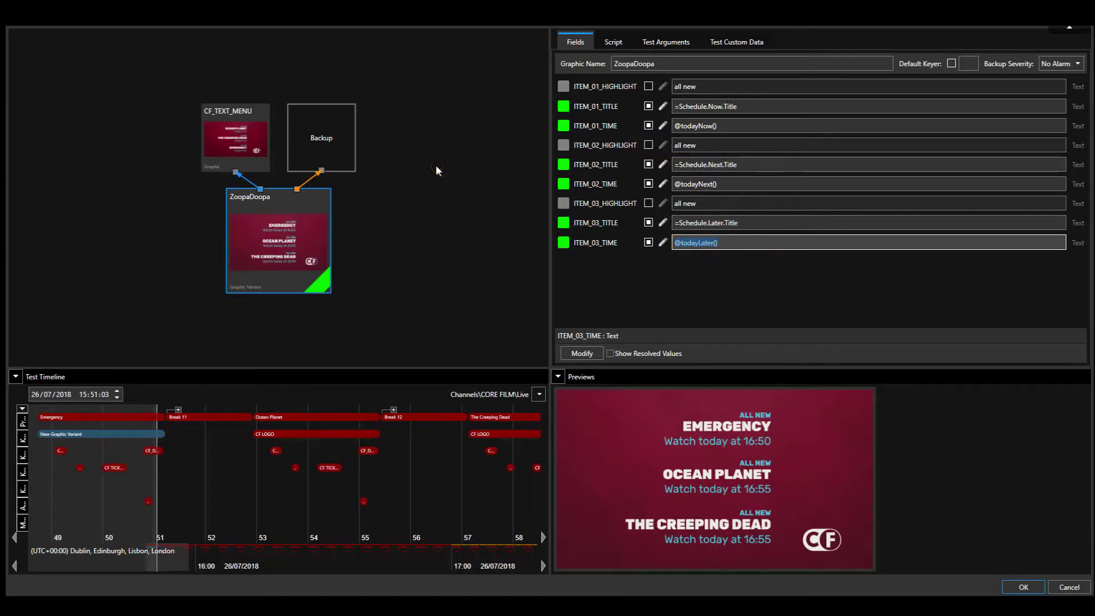
Accept the ZoopaDoopa variant's settings and commit it to the asset library, selecting it there
left_click(1033, 590)
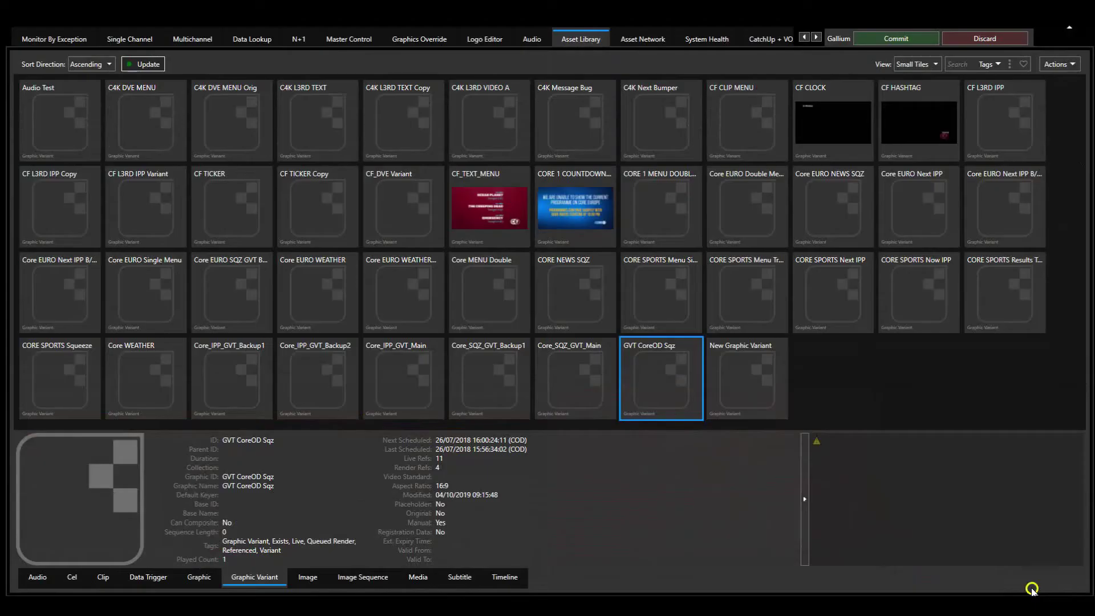
left_click(893, 32)
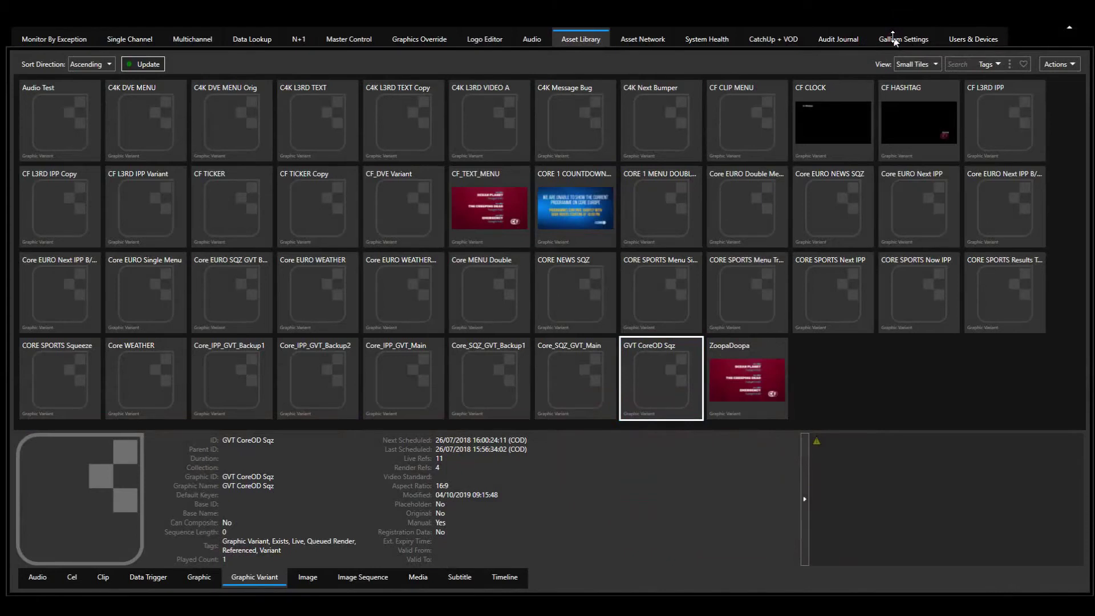
left_click(743, 377)
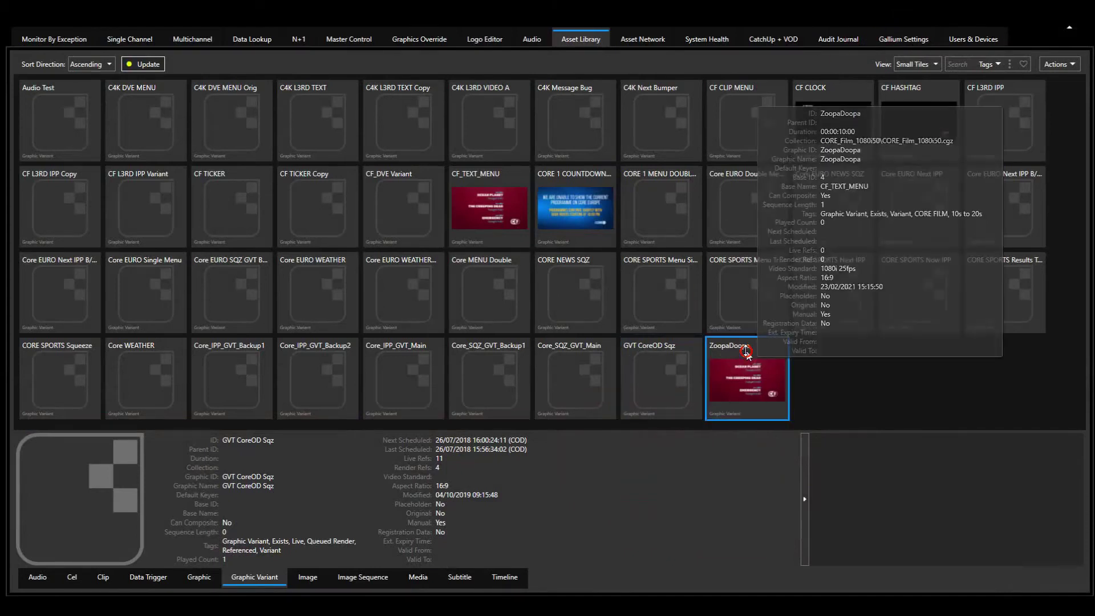